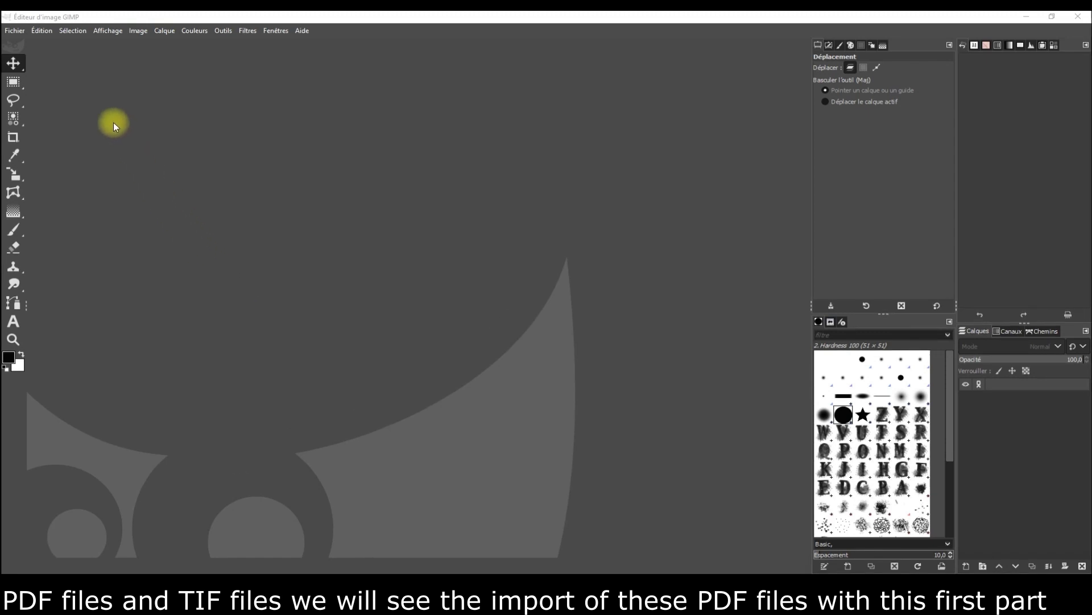
Open Billards.pdf from the En cour folder to bring up its PDF import options.
click(13, 31)
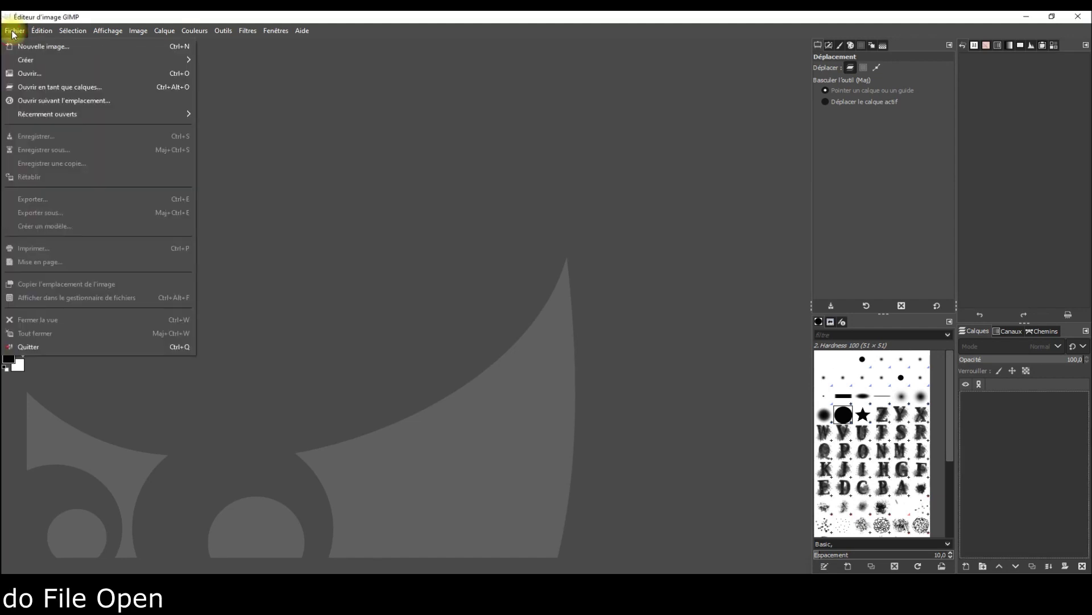
click(32, 75)
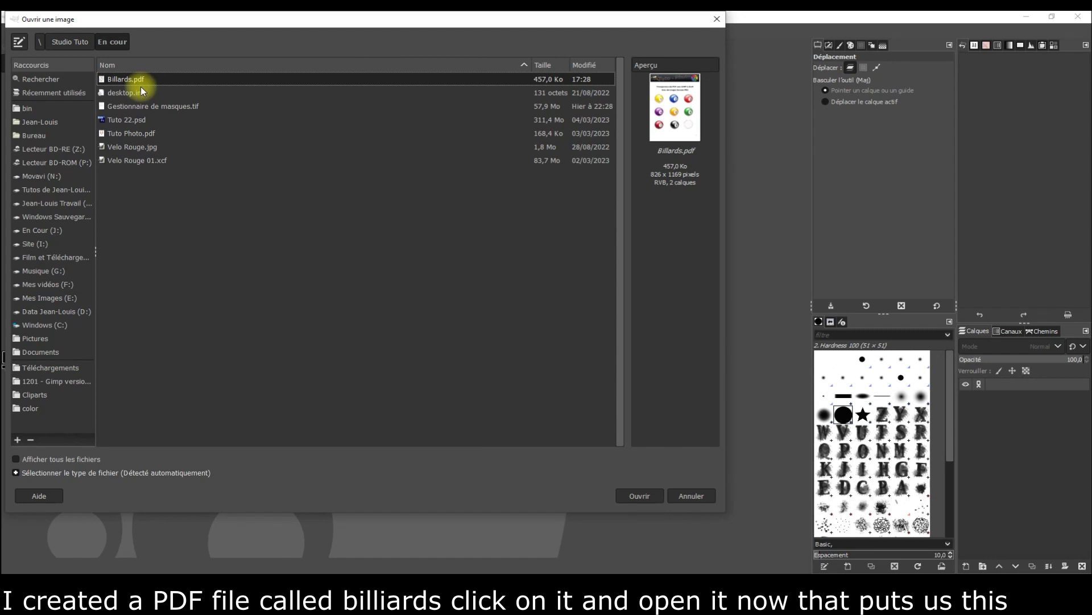
click(119, 79)
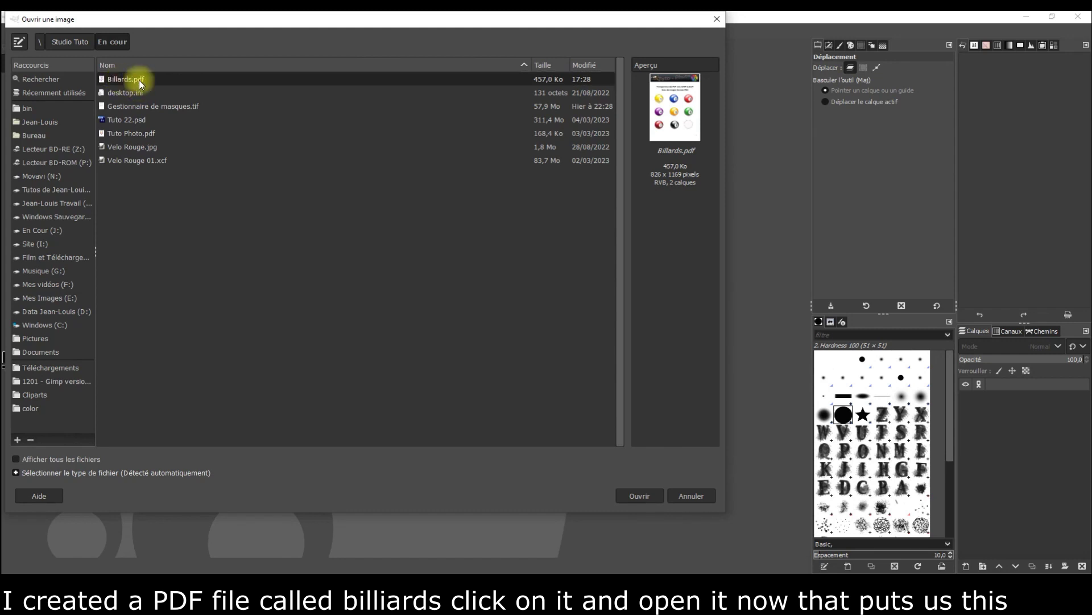
click(641, 495)
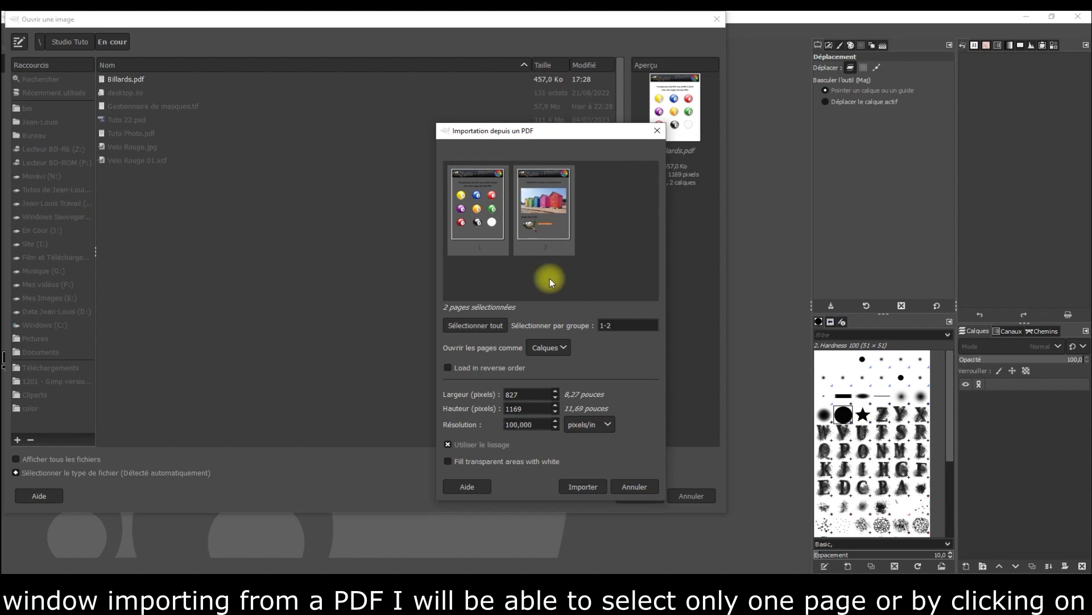
Review the PDF import's page selection, page-opening modes and resolution units, keeping both pages, Calques and pixels/in.
click(480, 203)
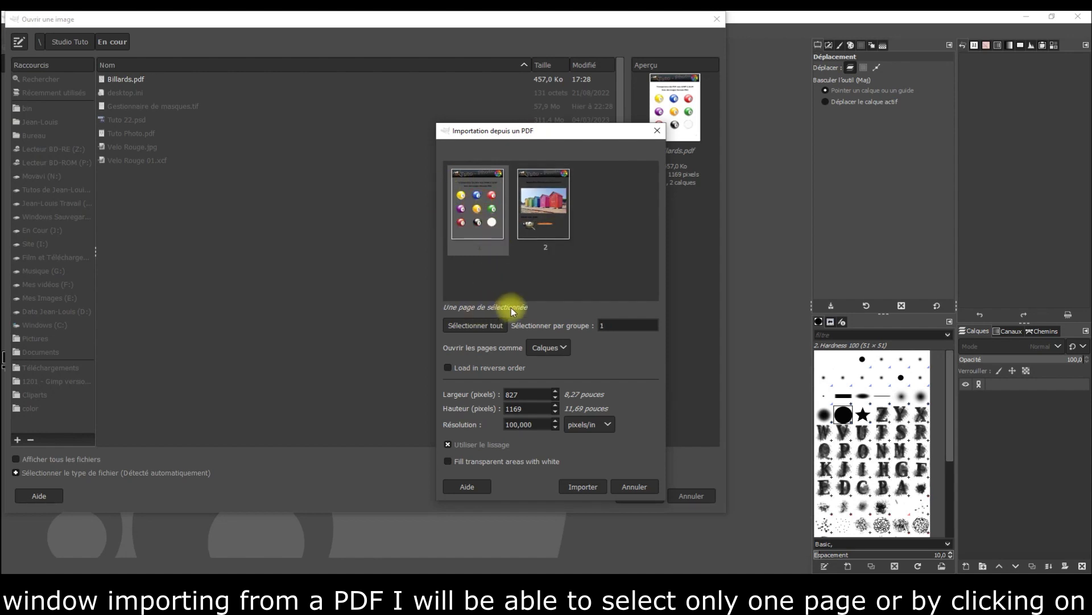
click(484, 327)
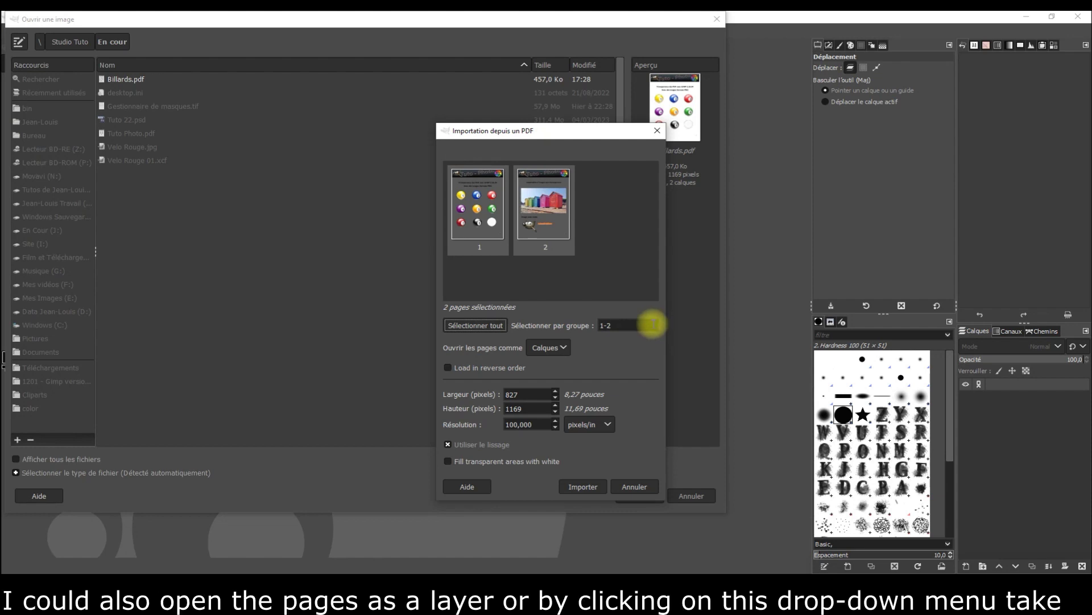
click(564, 348)
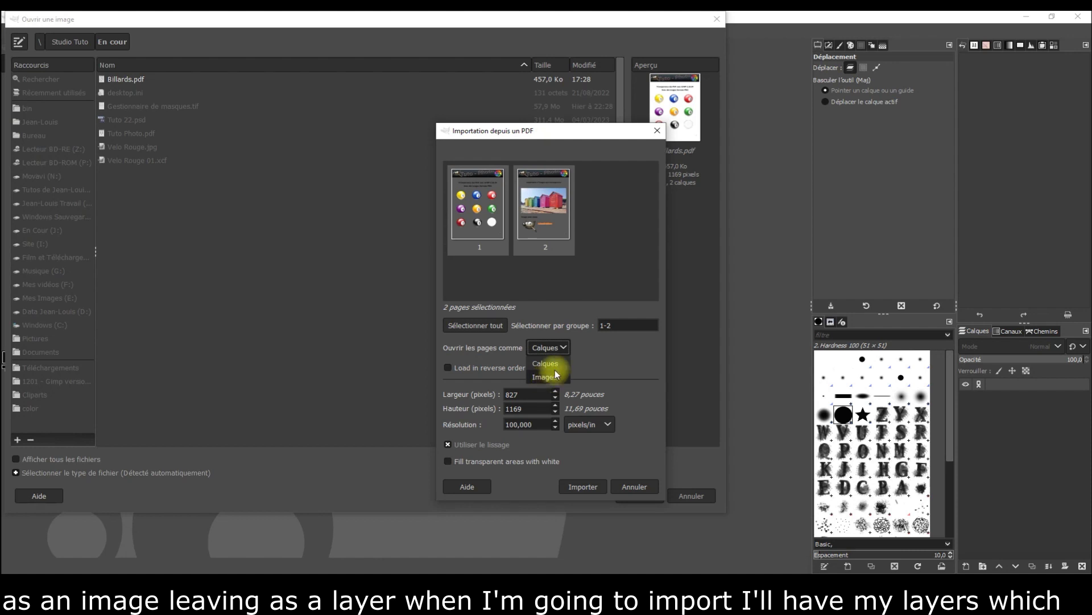
click(545, 363)
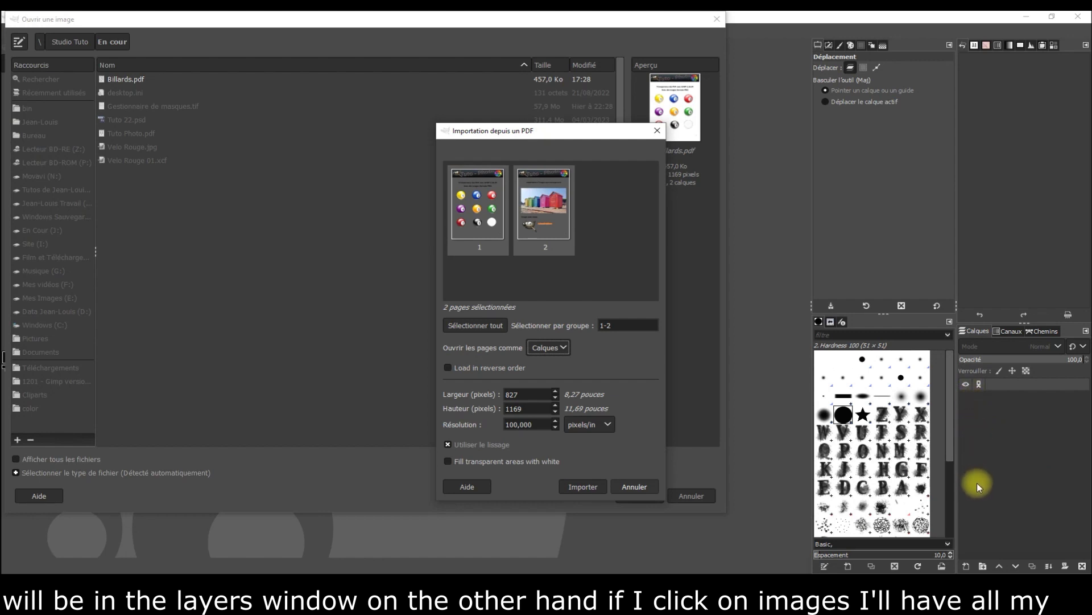
click(563, 349)
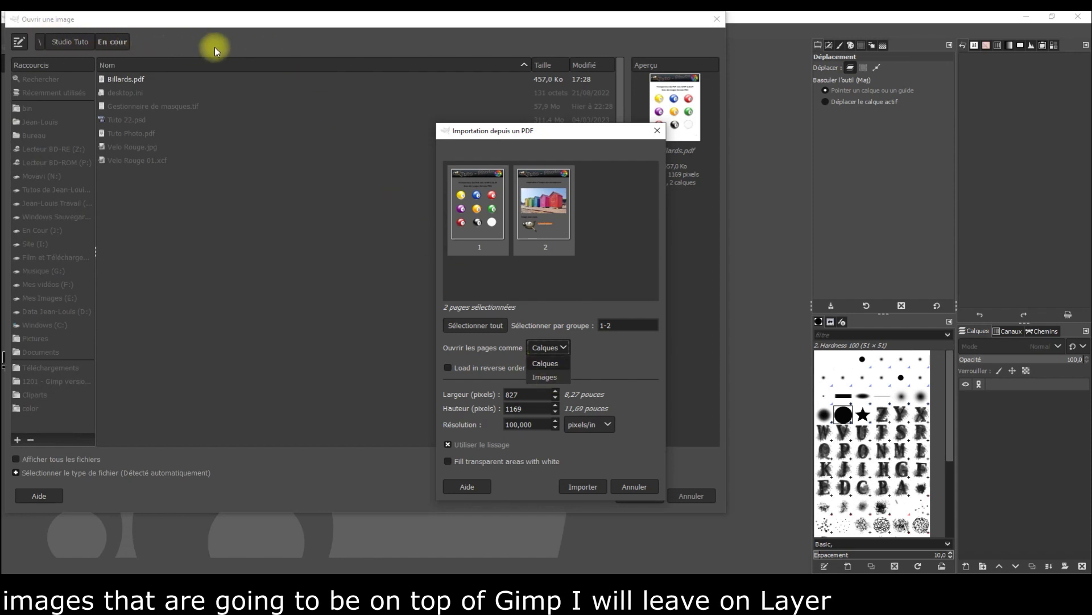
click(555, 348)
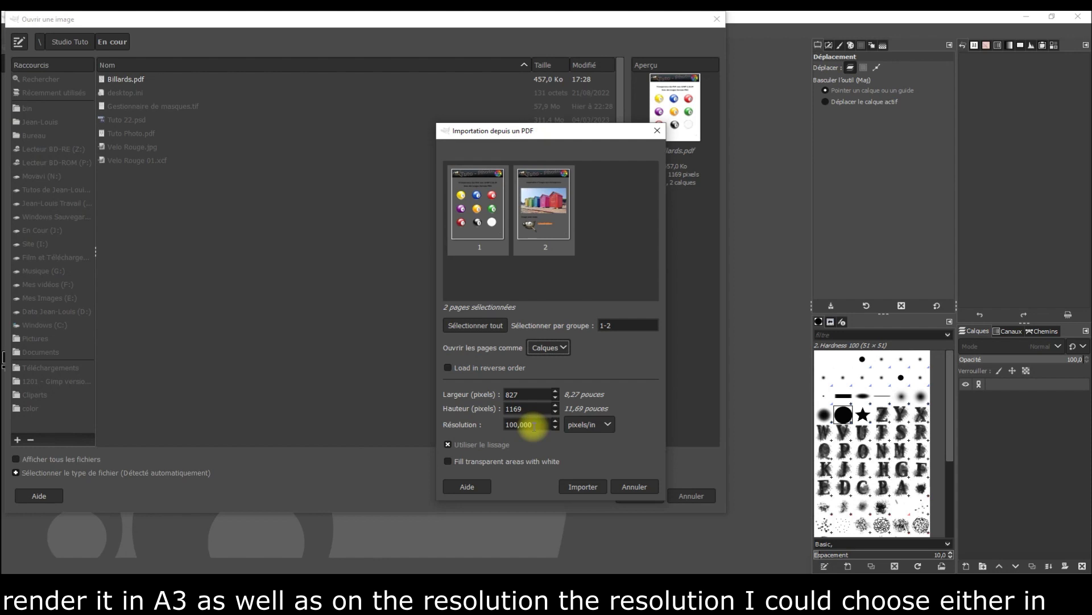
click(608, 424)
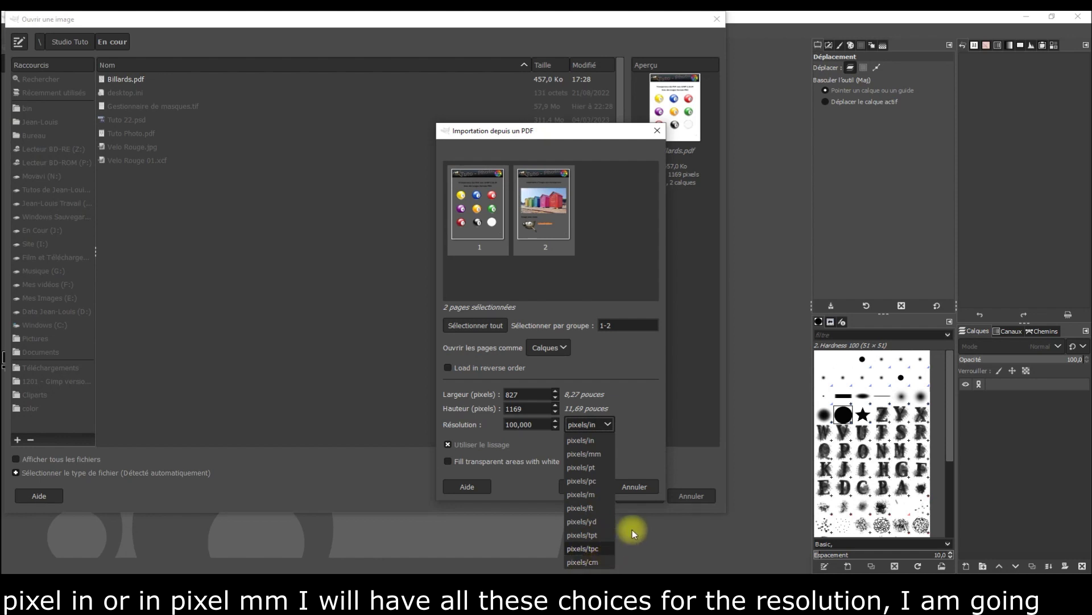
click(584, 427)
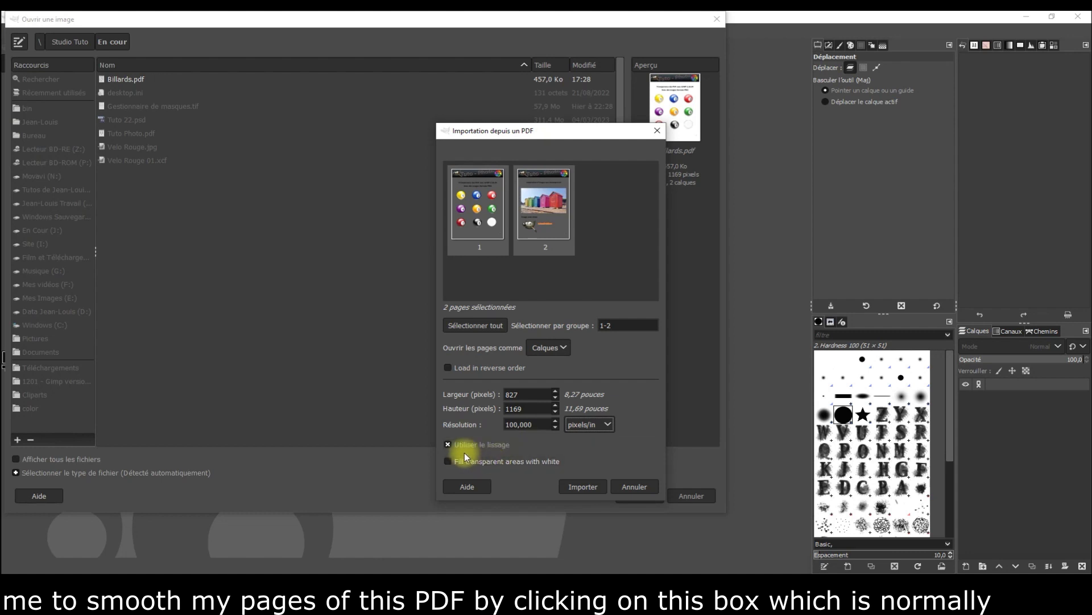
Import both PDF pages as layers with transparent areas filled with white, and hide layer 2.
click(447, 461)
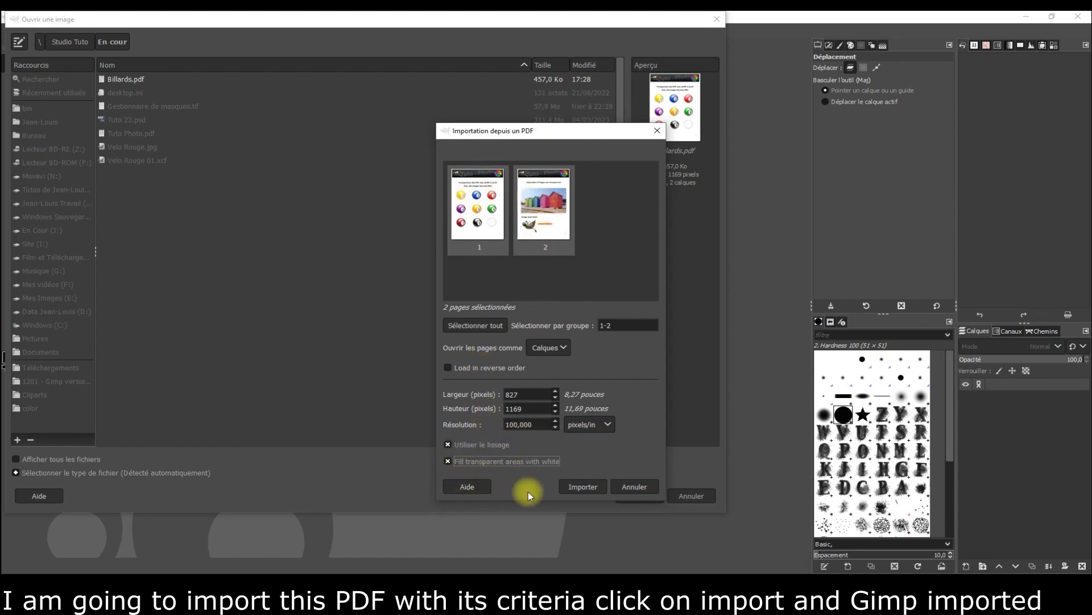
click(584, 486)
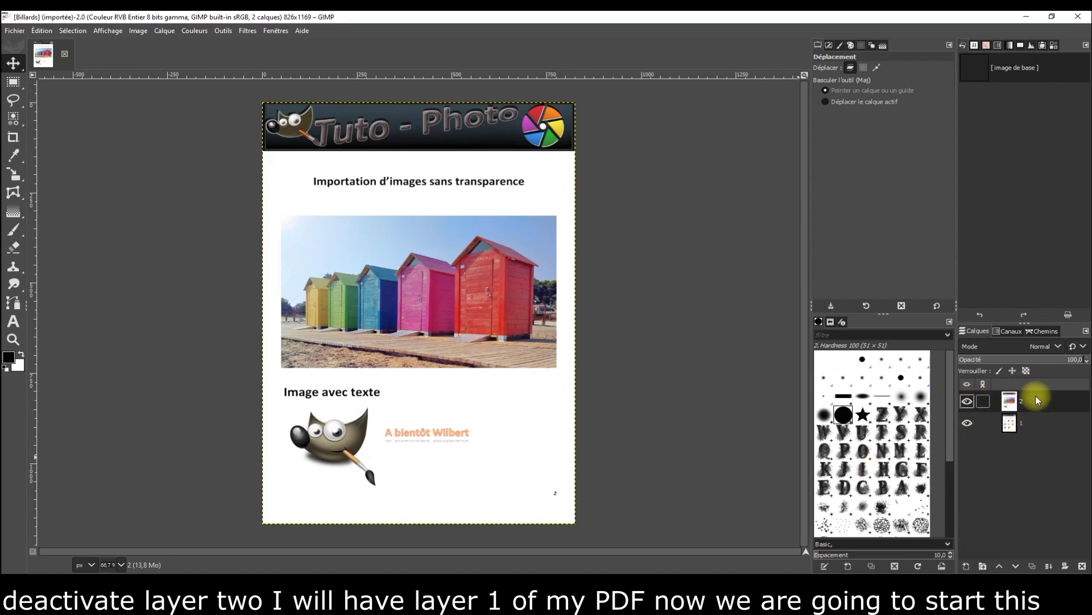
click(968, 402)
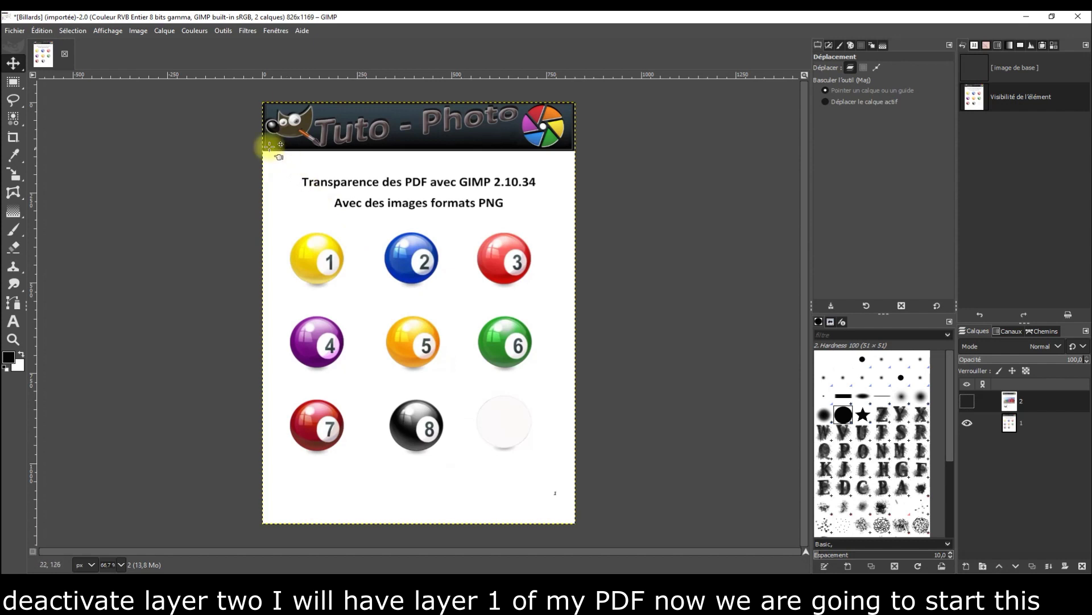
Import both pages of Billards.pdf again as layers, loaded in reverse order and without filling transparent areas with white.
click(17, 34)
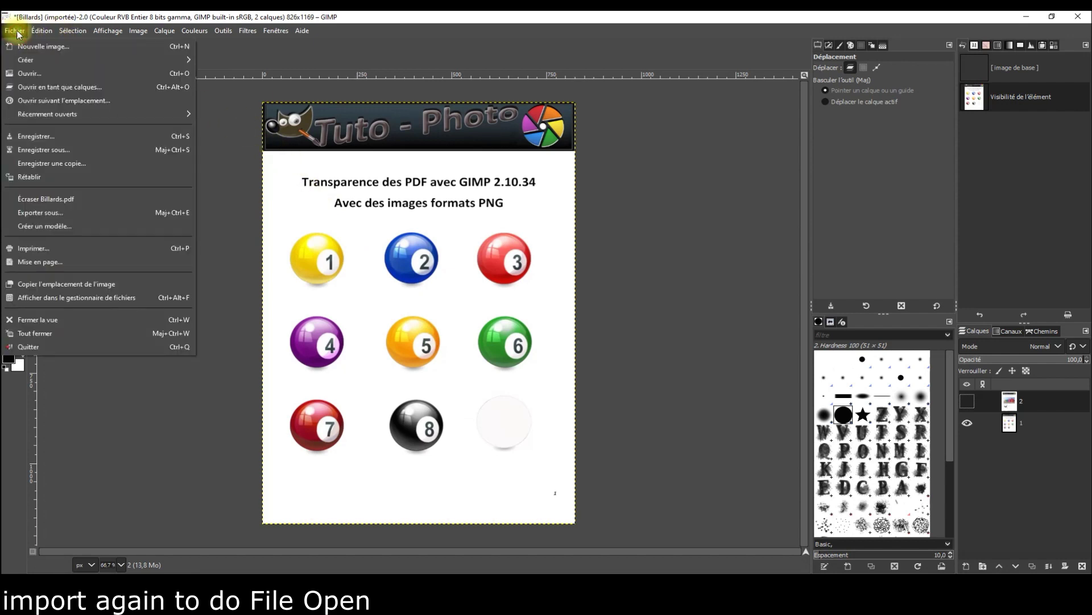
click(39, 73)
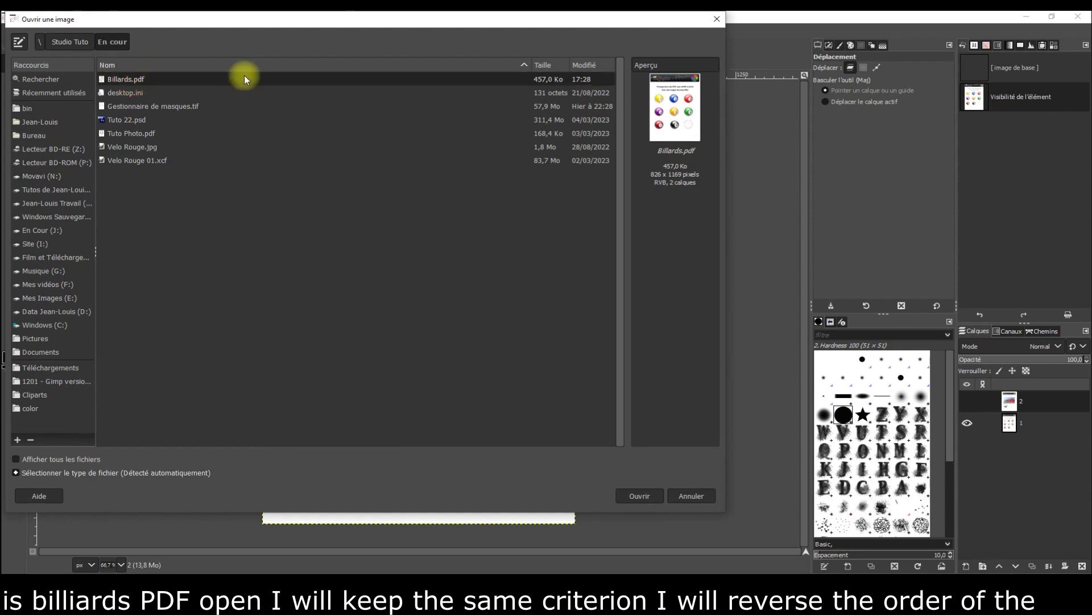
click(643, 497)
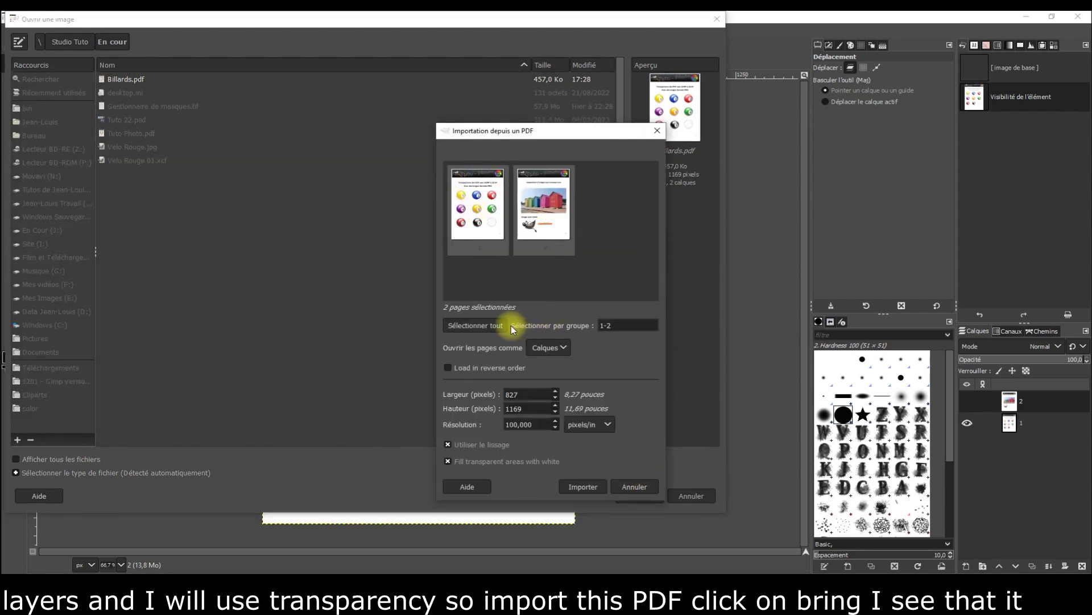
click(449, 368)
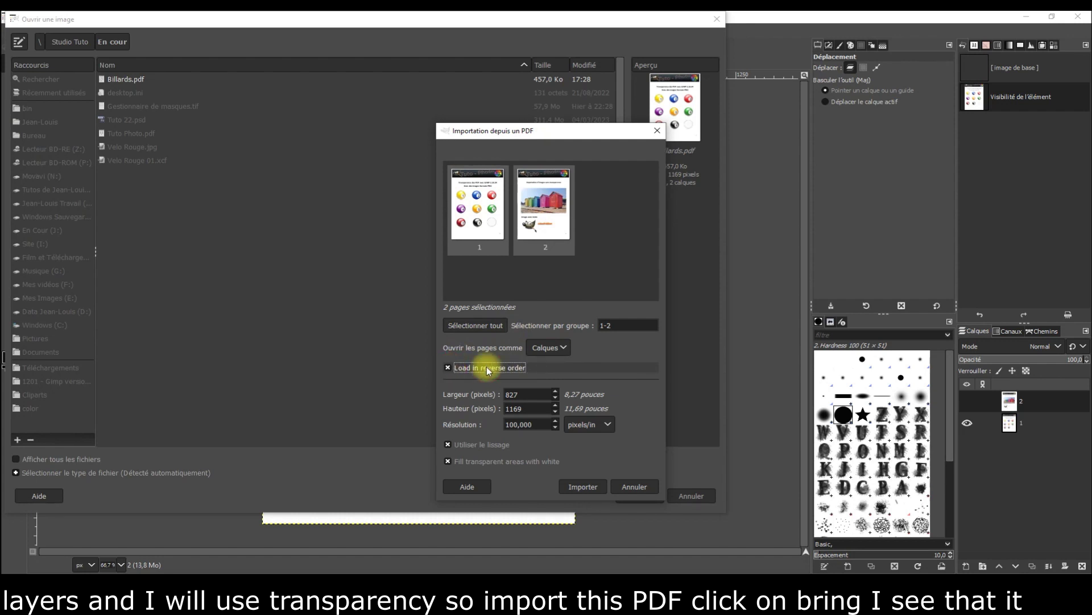
click(449, 462)
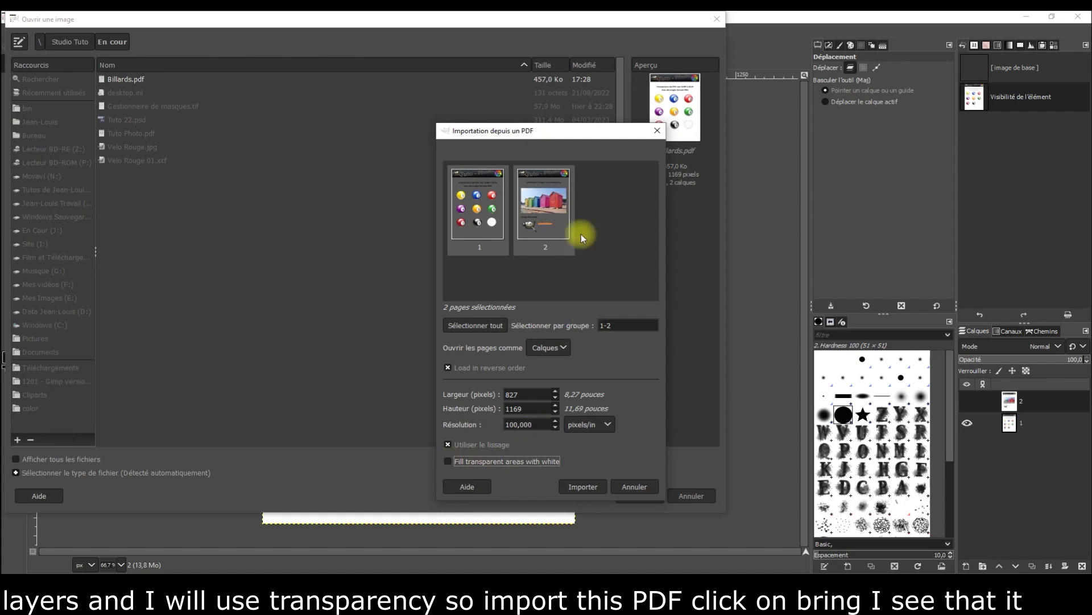
click(584, 489)
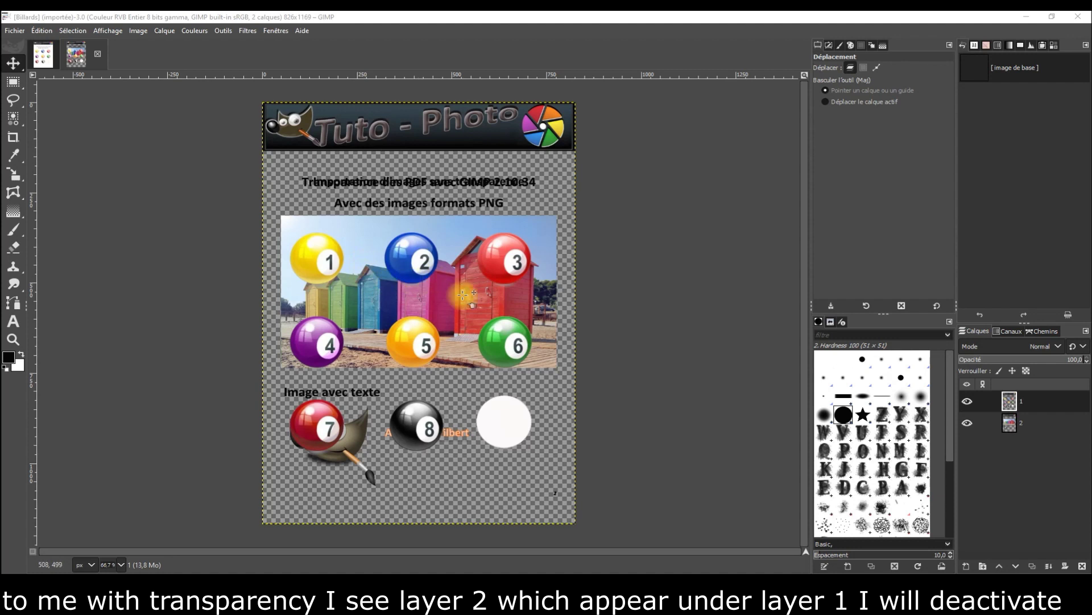
Inspect the transparency of layers 1 and 2 separately by toggling their visibility, leaving both layers shown.
click(967, 423)
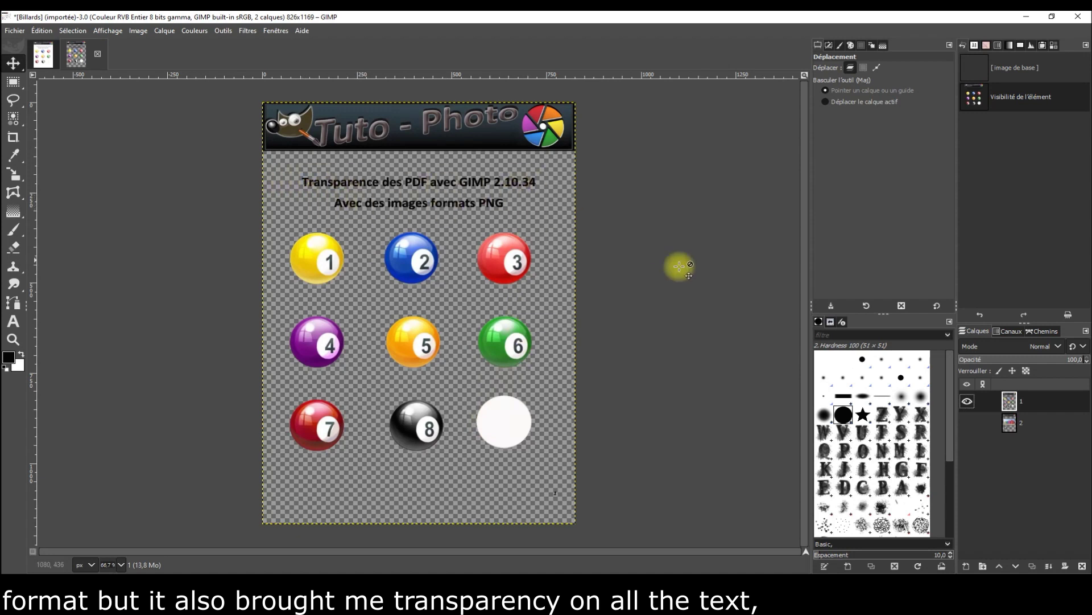
click(967, 402)
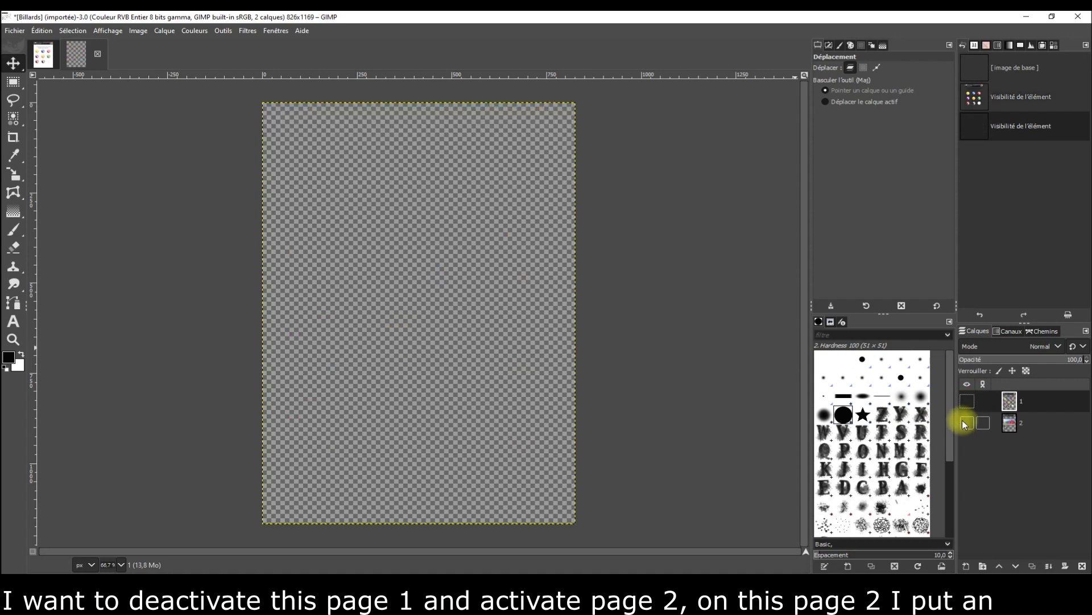
click(968, 423)
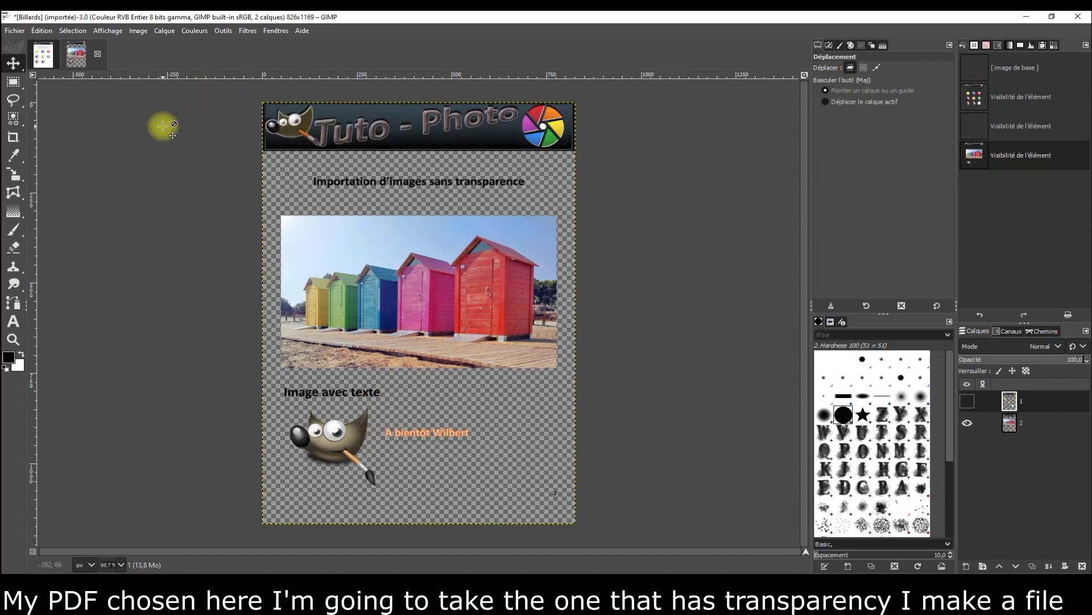
click(967, 402)
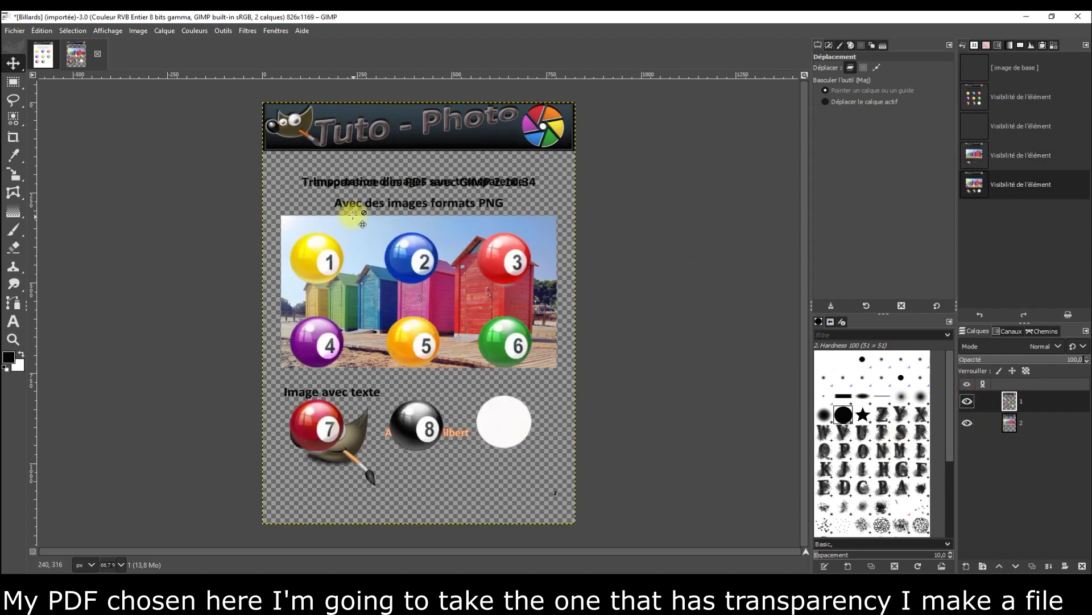
Export the transparent image as Billards-01.pdf with layers as pages, leaving transparent areas unfilled.
click(12, 32)
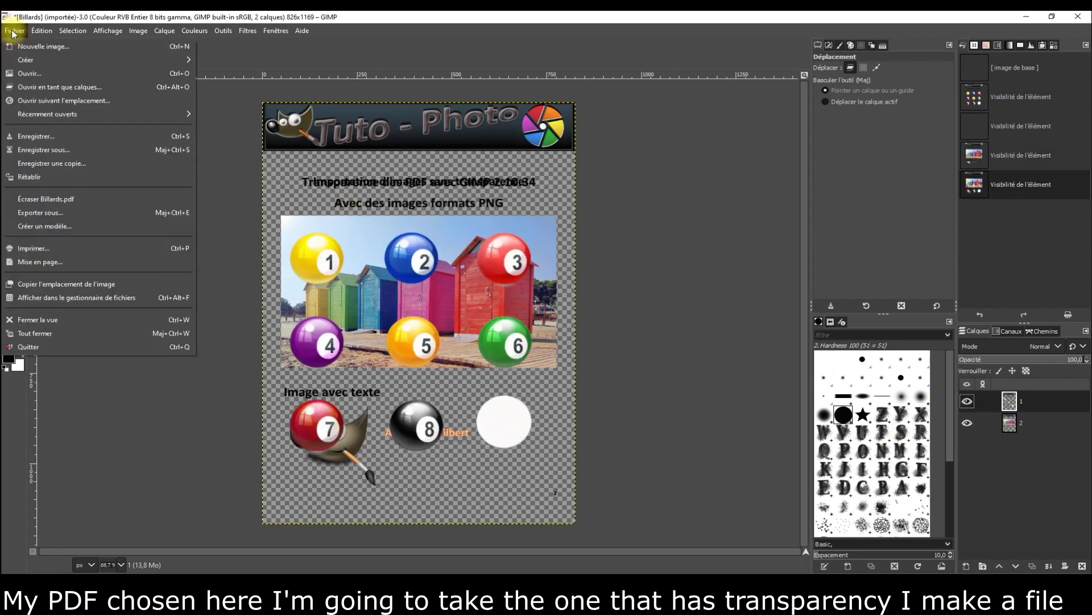
click(45, 213)
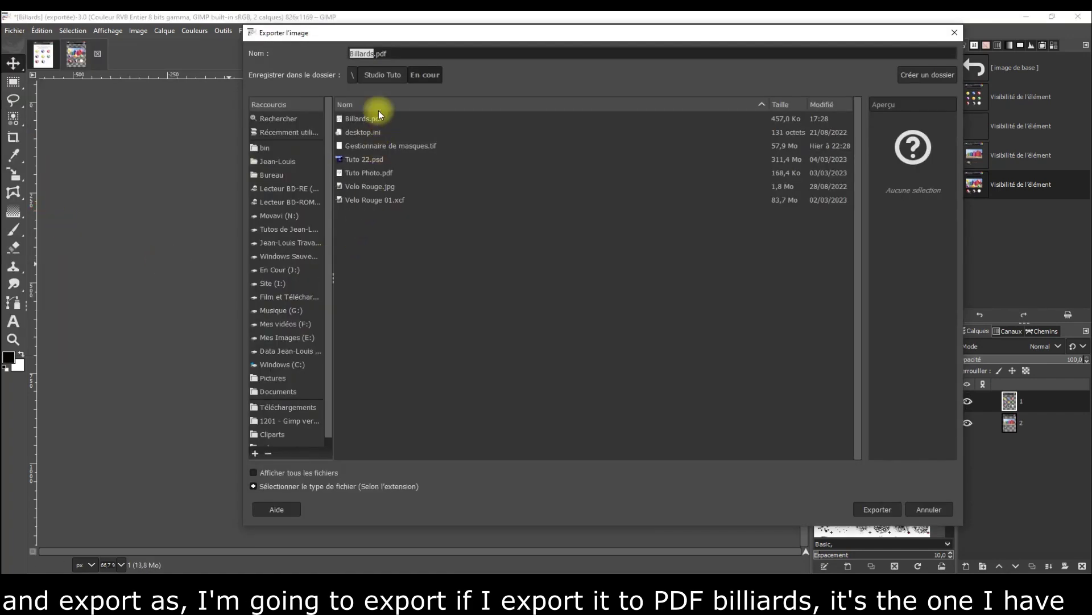
click(373, 53)
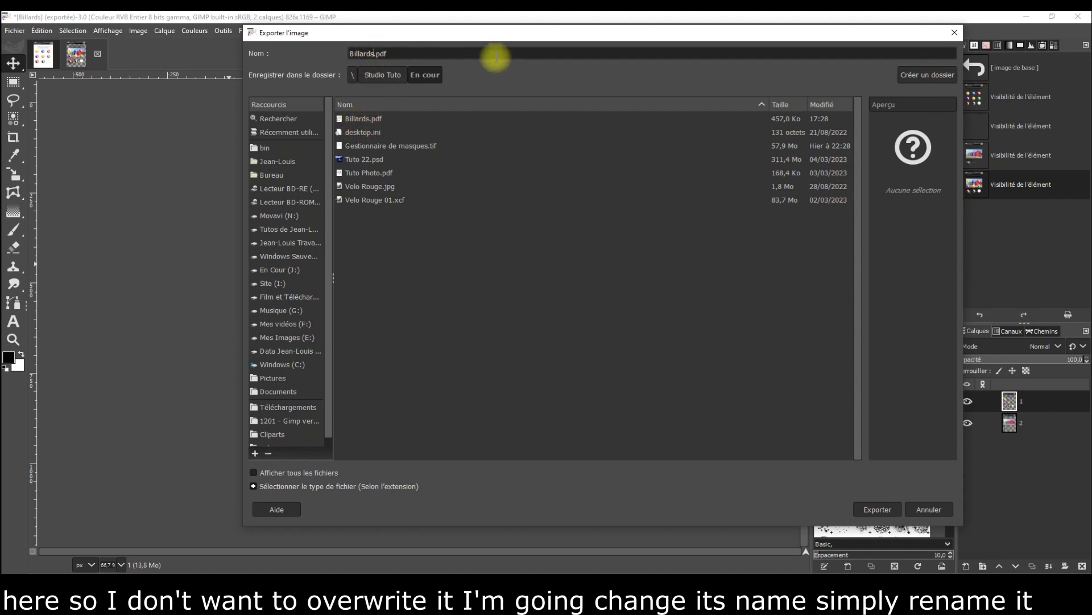
text(-01)
click(878, 509)
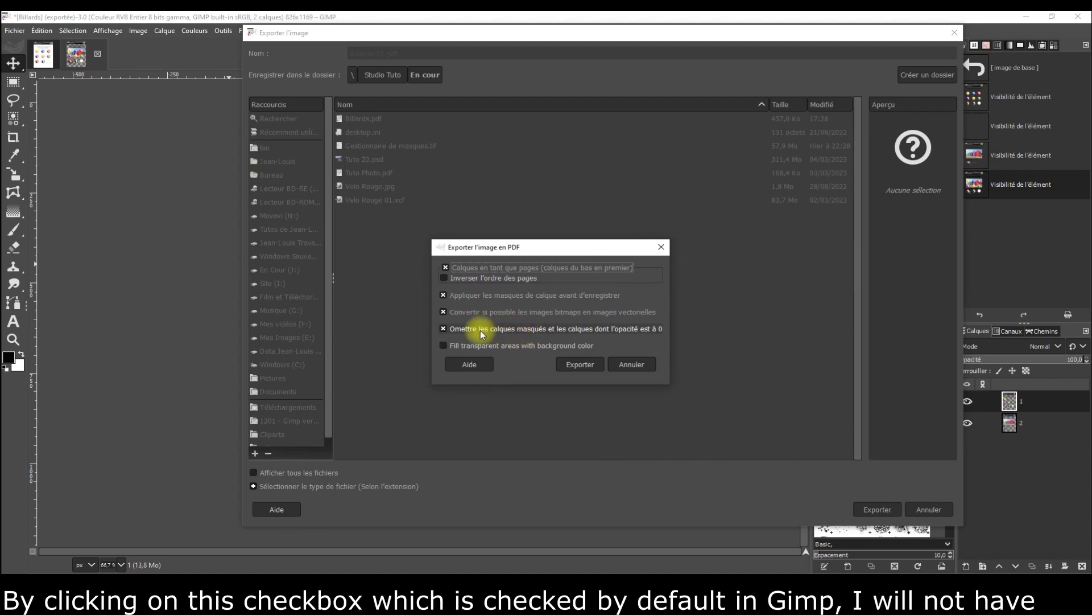
click(444, 346)
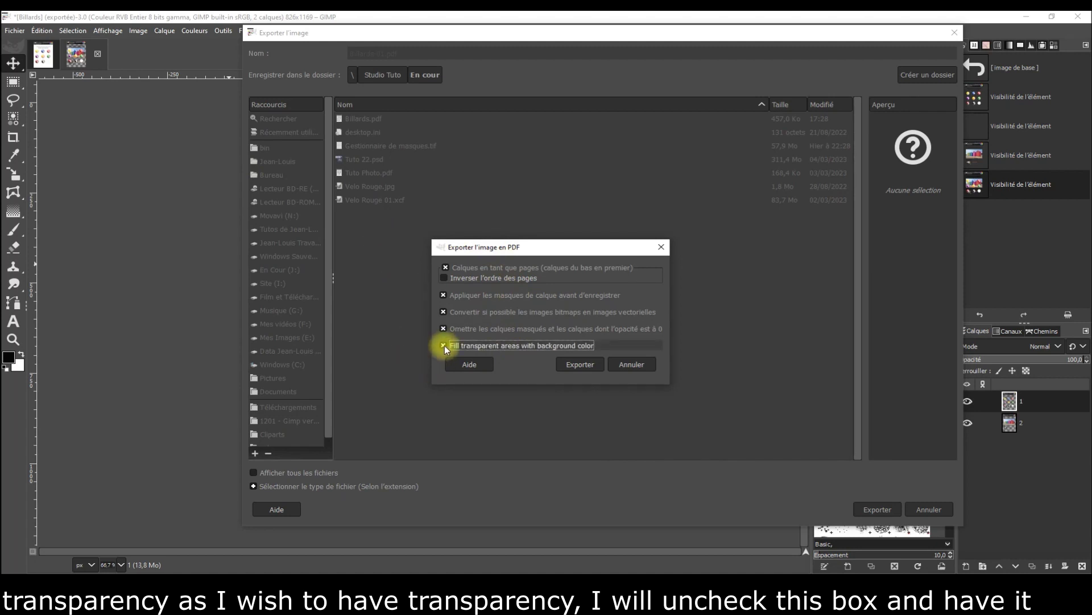
click(581, 363)
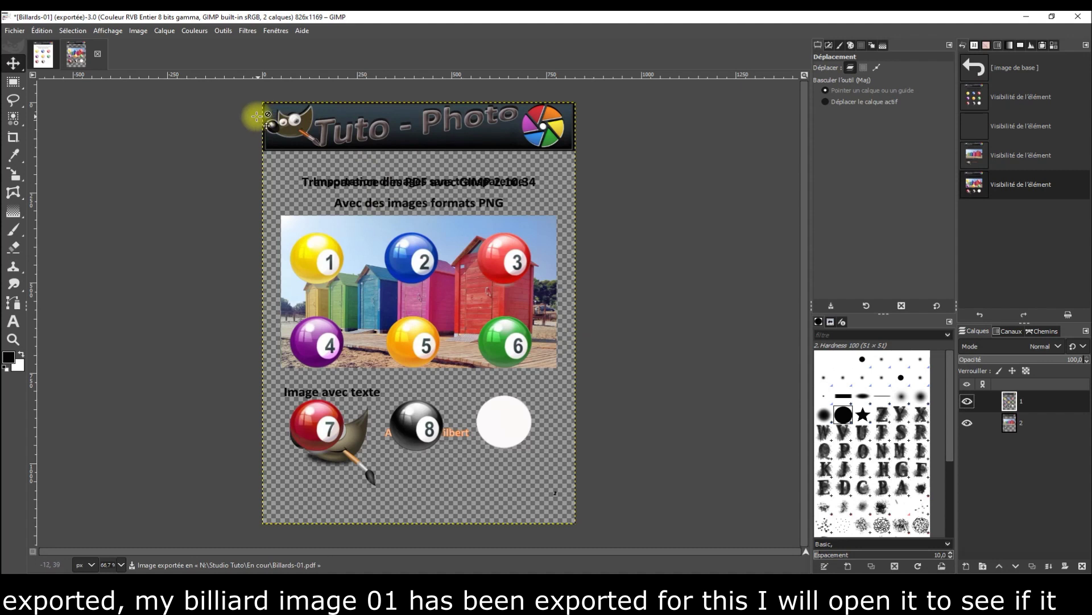
Open the exported Billards-01.pdf and import both pages as layers in reverse order, leaving transparent areas unfilled.
click(16, 32)
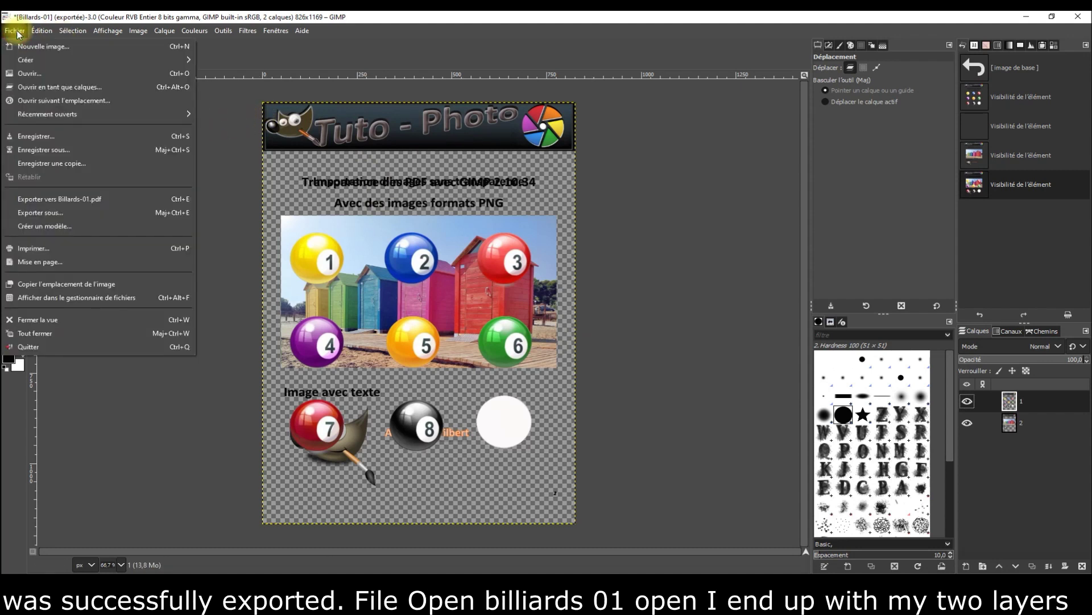
click(32, 72)
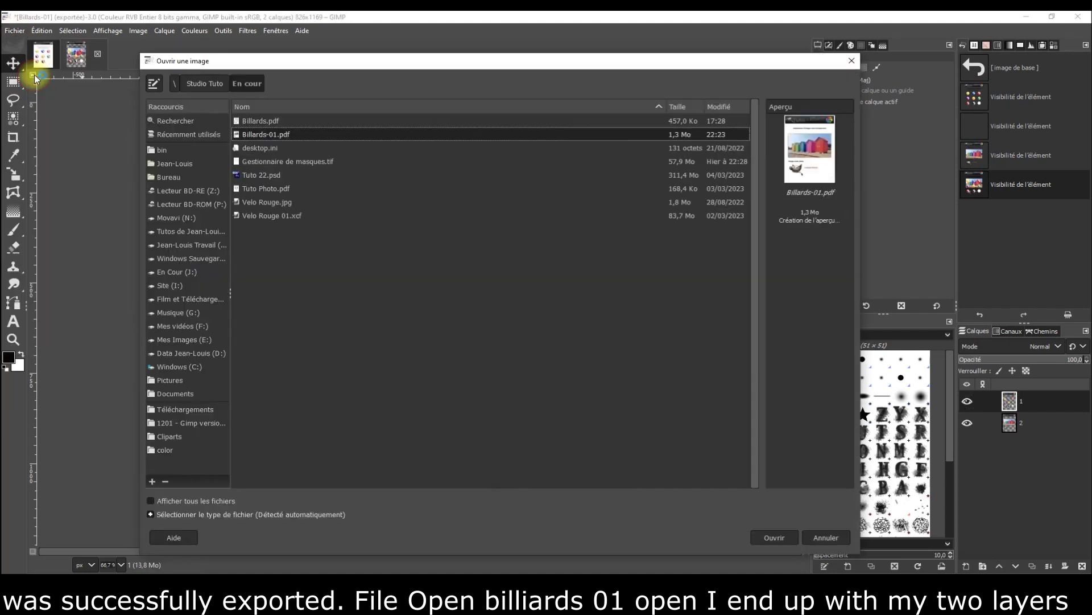
click(257, 135)
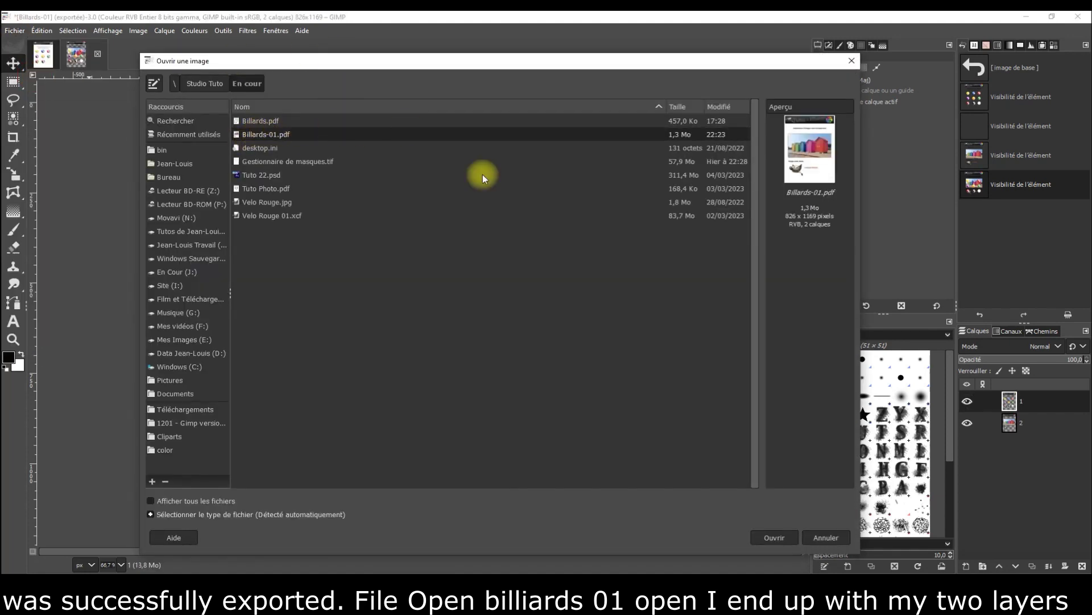
click(781, 543)
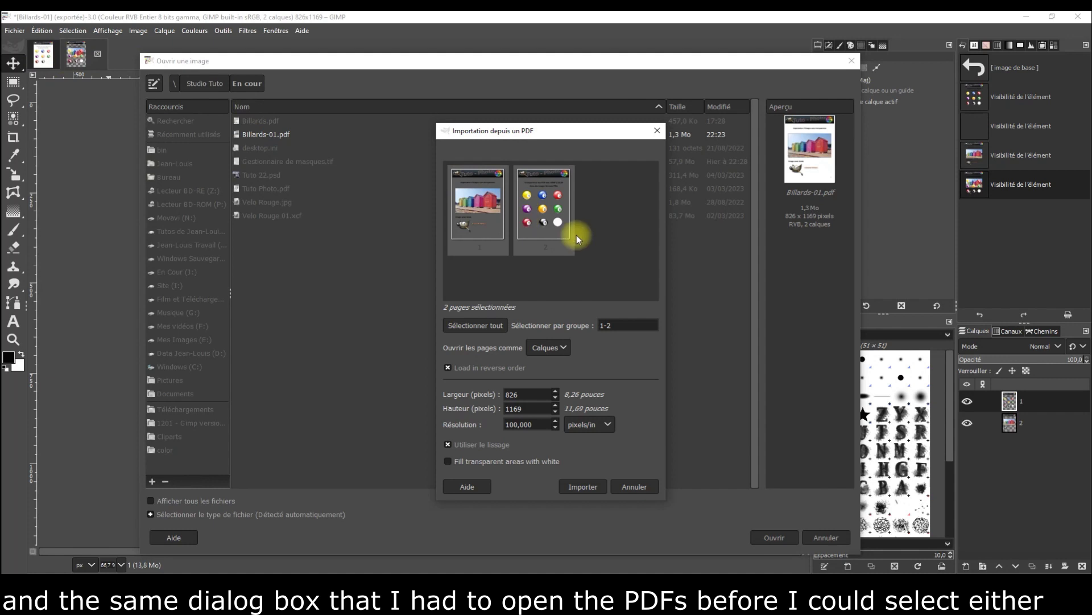
click(472, 227)
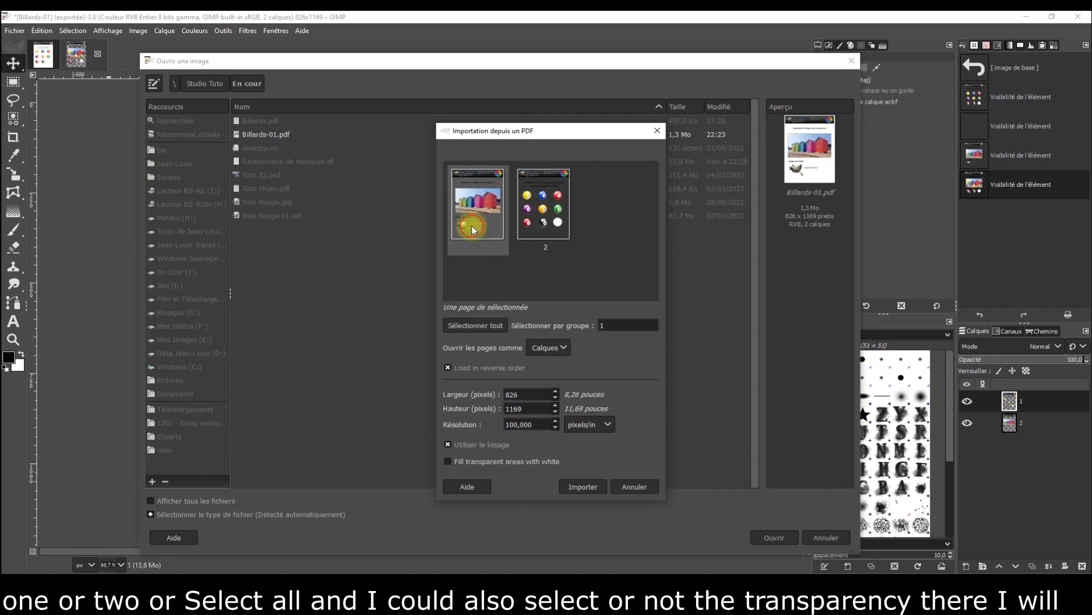
click(532, 216)
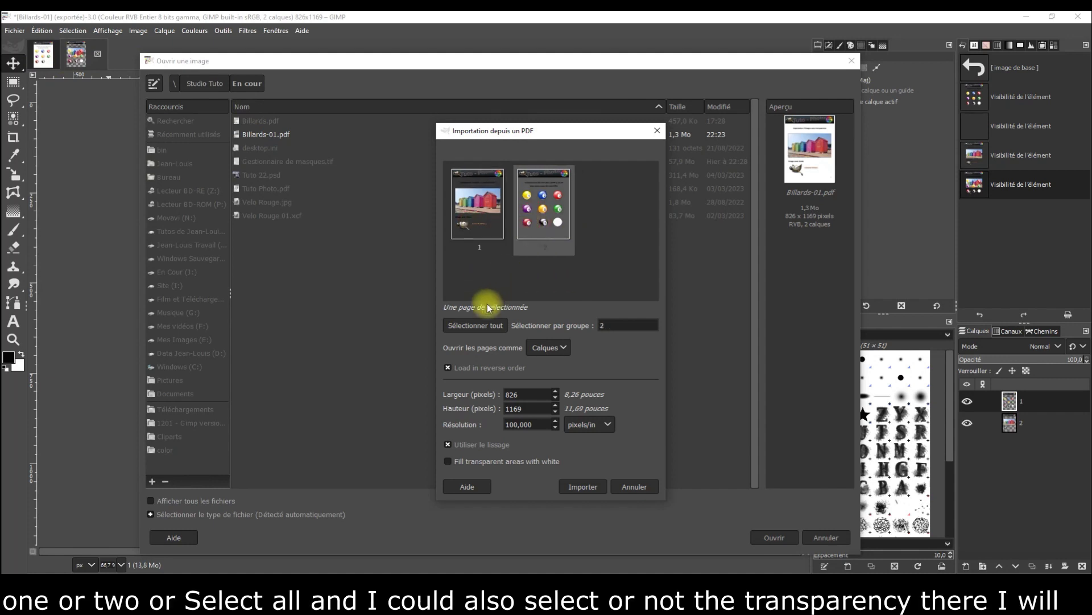
click(485, 327)
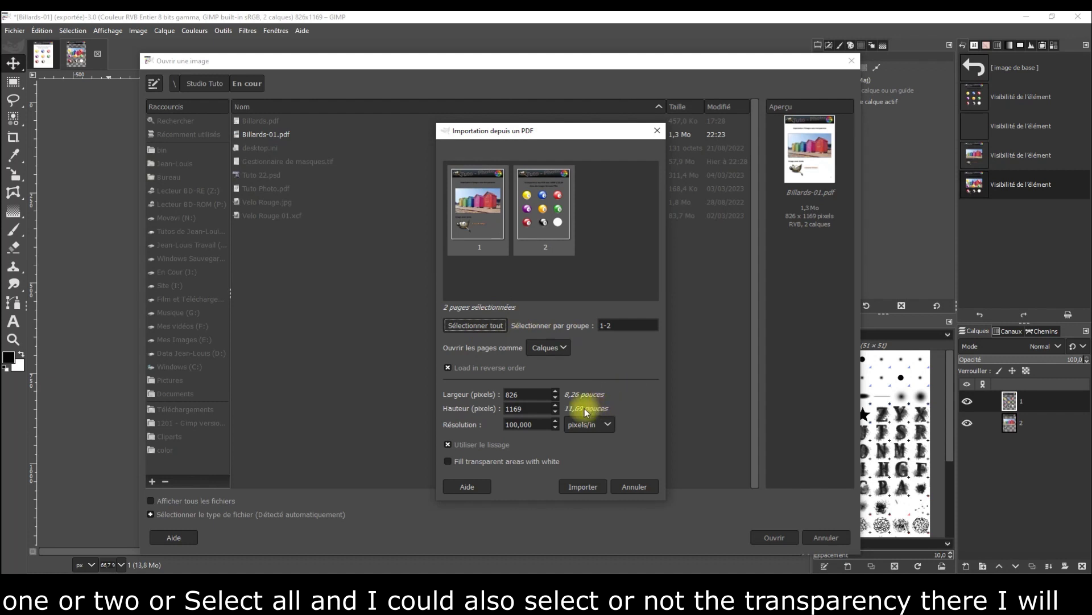
click(450, 461)
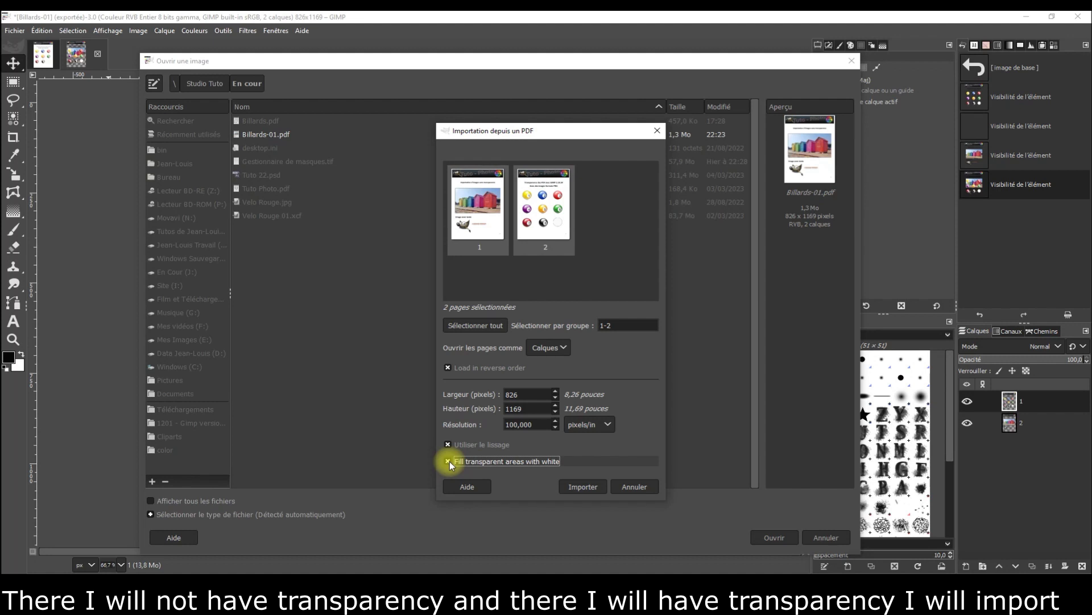
click(450, 461)
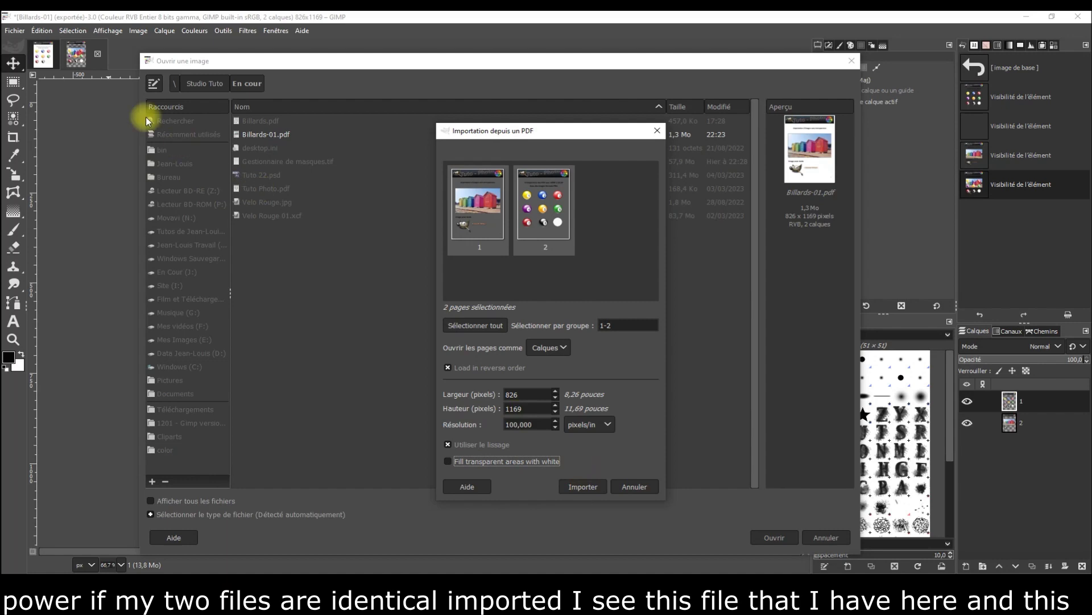
click(592, 489)
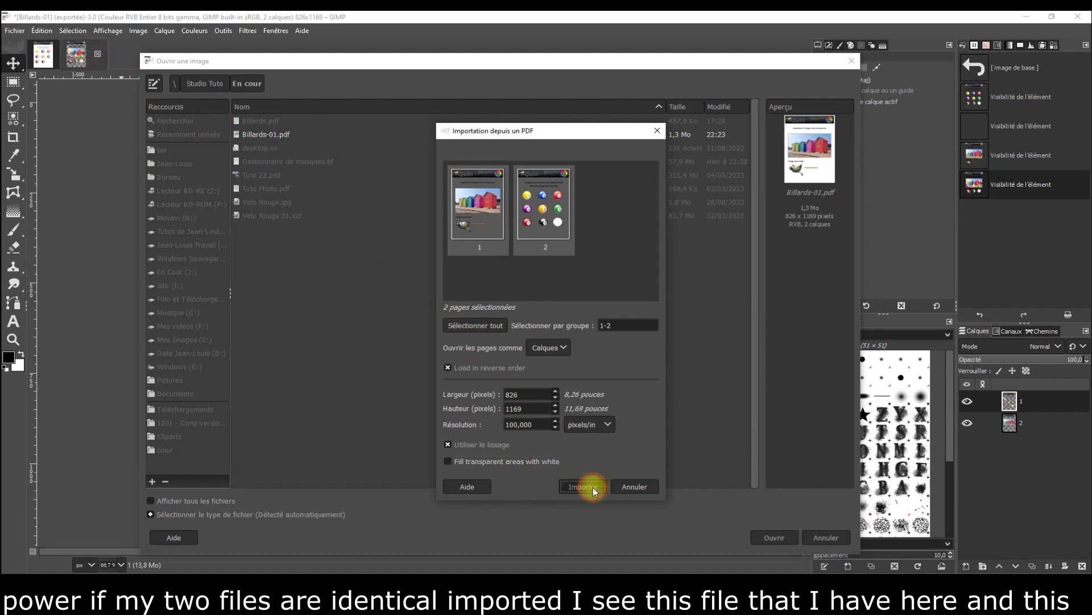
Compare the exported source image with the re-imported Billards-01 image by switching between them.
click(77, 55)
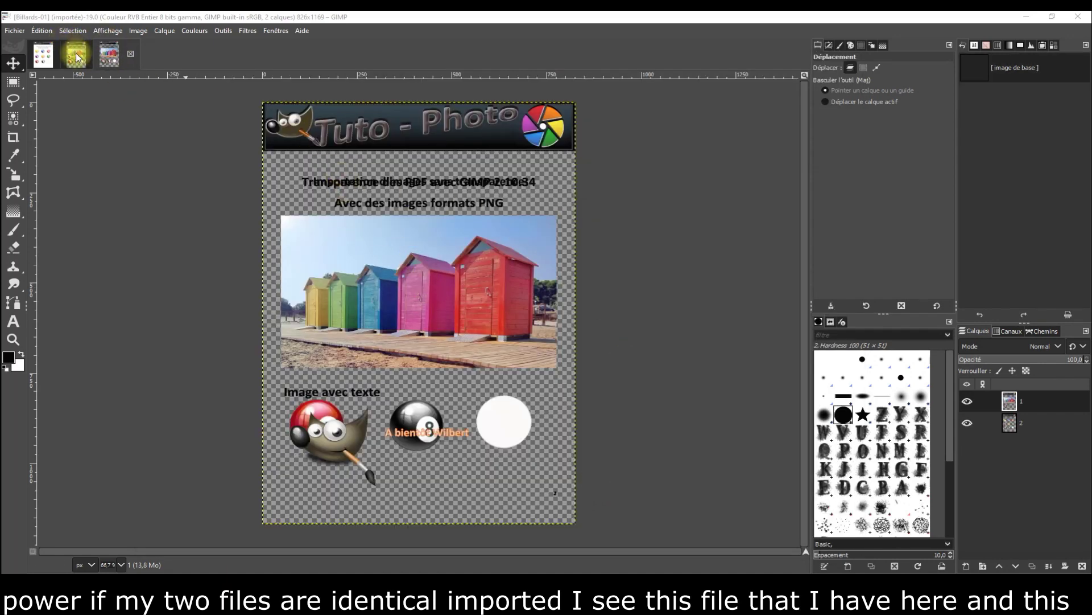
click(118, 54)
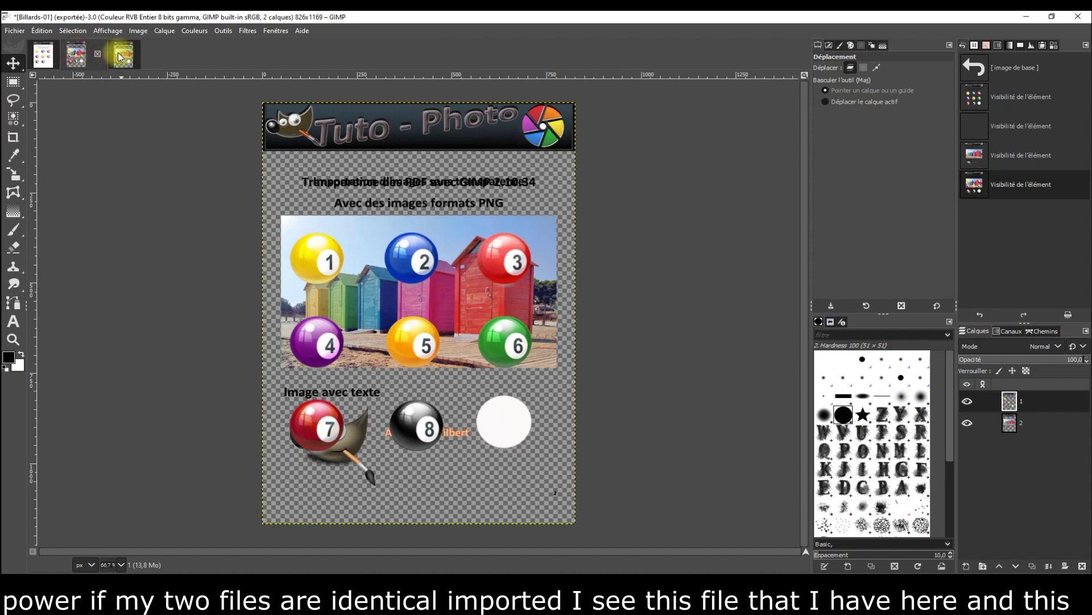
click(85, 55)
click(124, 59)
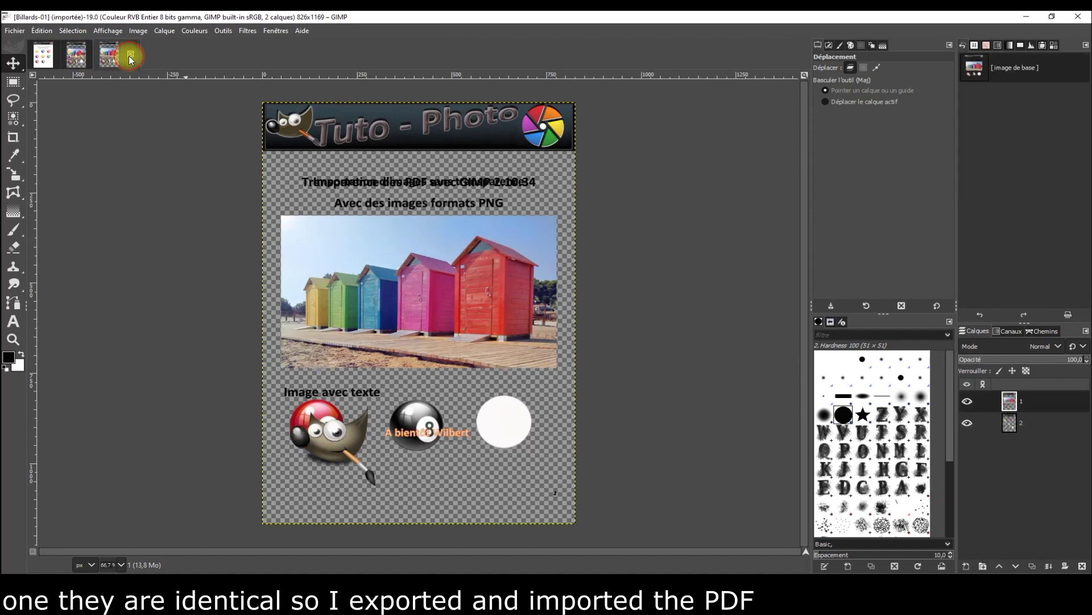
Inspect layers 1 and 2 of the re-imported PDF separately by toggling their visibility.
click(967, 422)
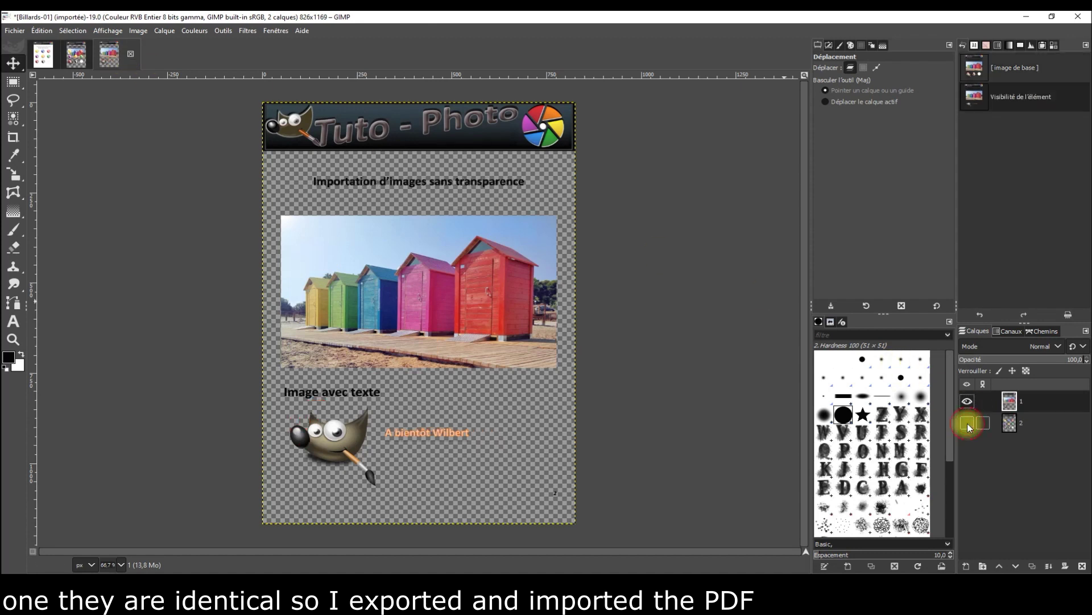
click(967, 423)
click(967, 401)
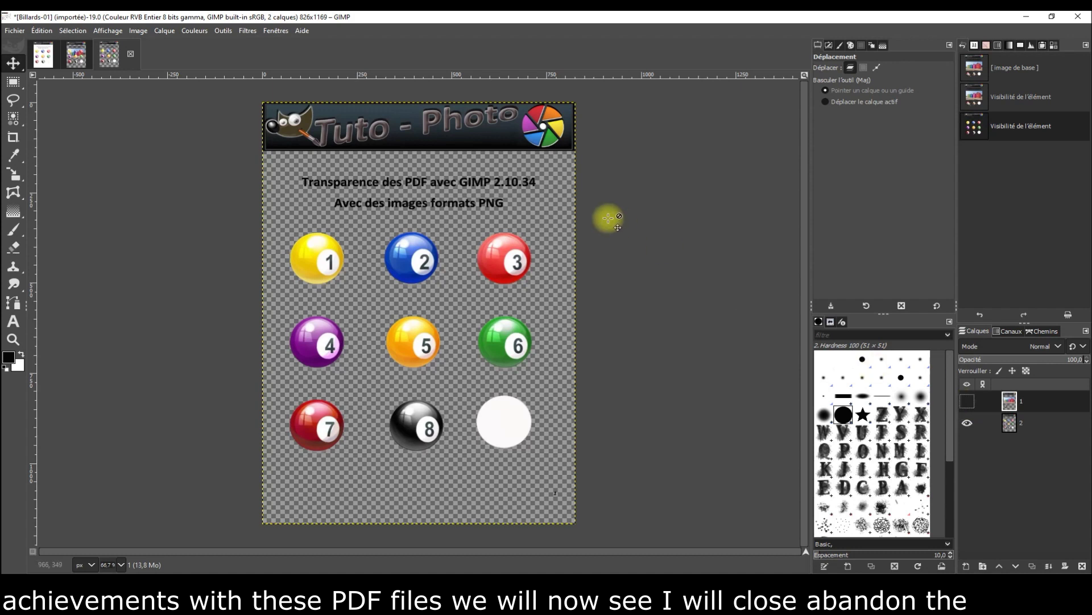
Close all three open Billards images and discard their changes.
click(130, 54)
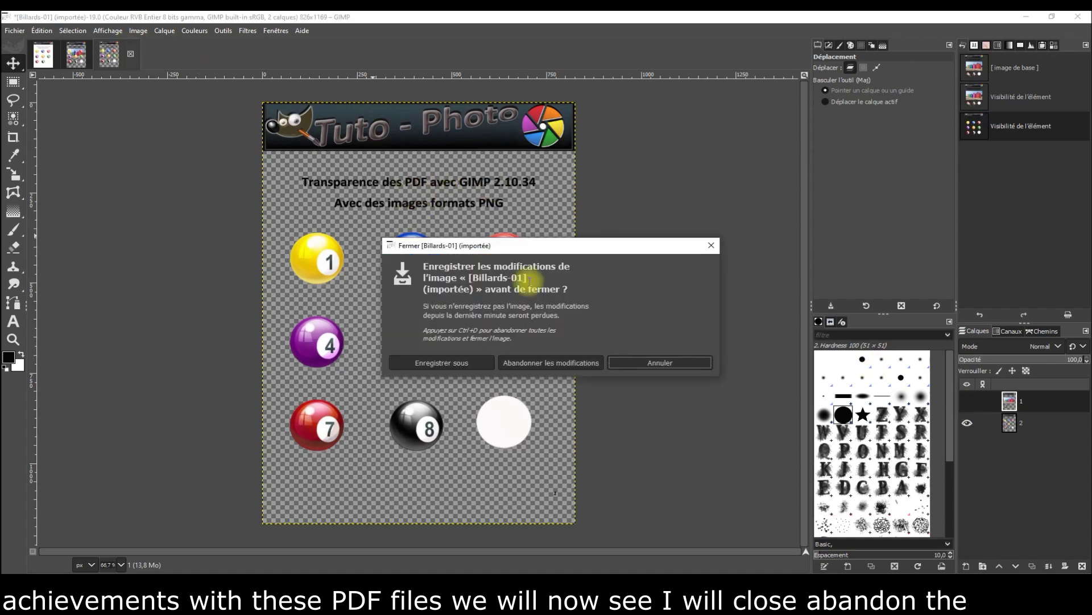
click(555, 362)
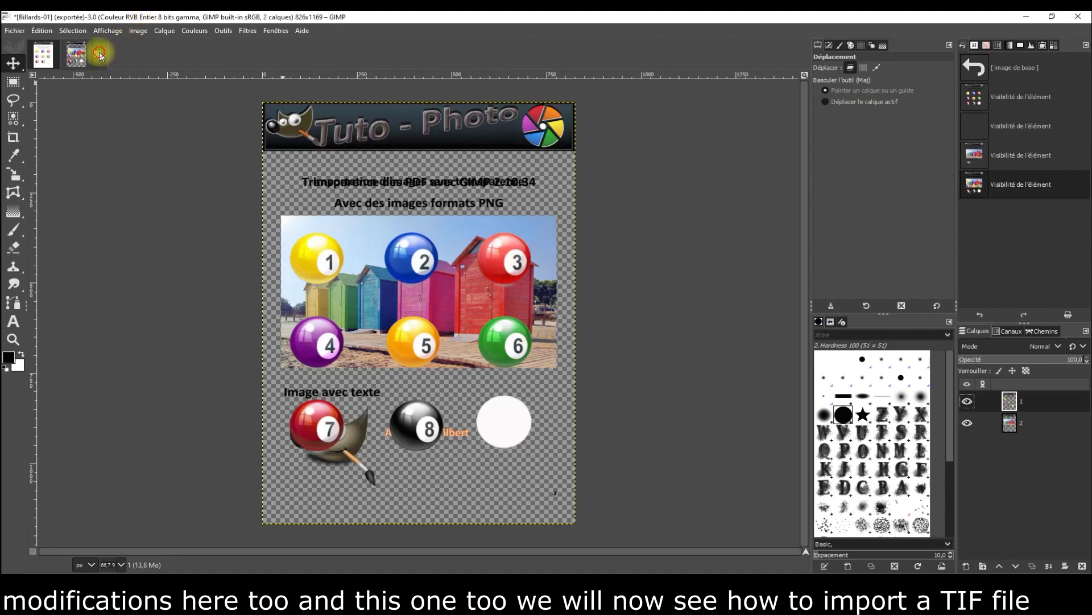
click(98, 54)
click(553, 371)
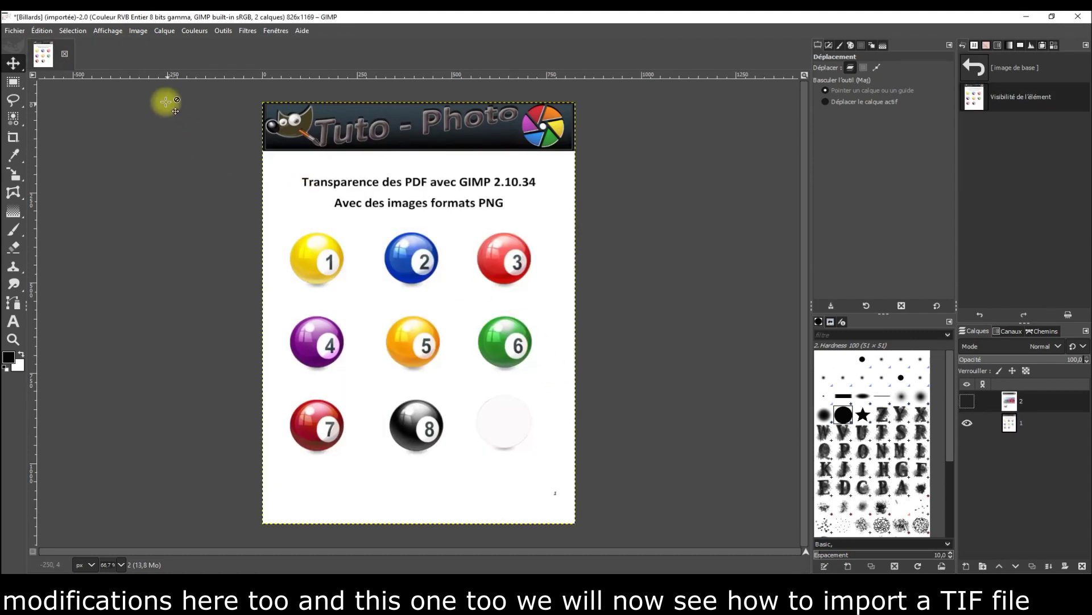
click(64, 54)
click(547, 358)
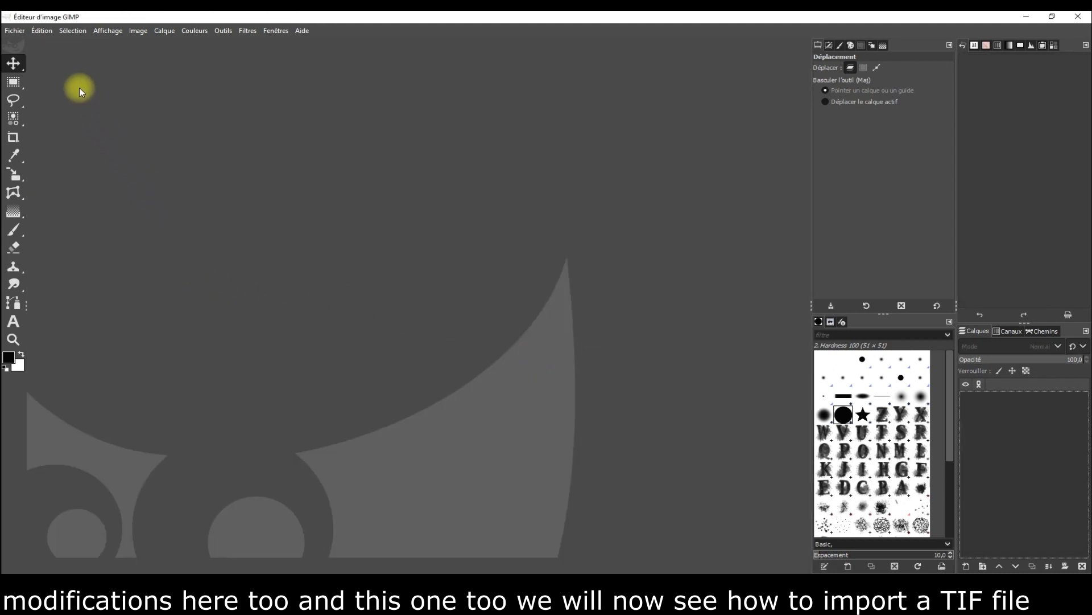
Open Gestionnaire de masques.tif for import and enable the Show reduced images option.
click(15, 31)
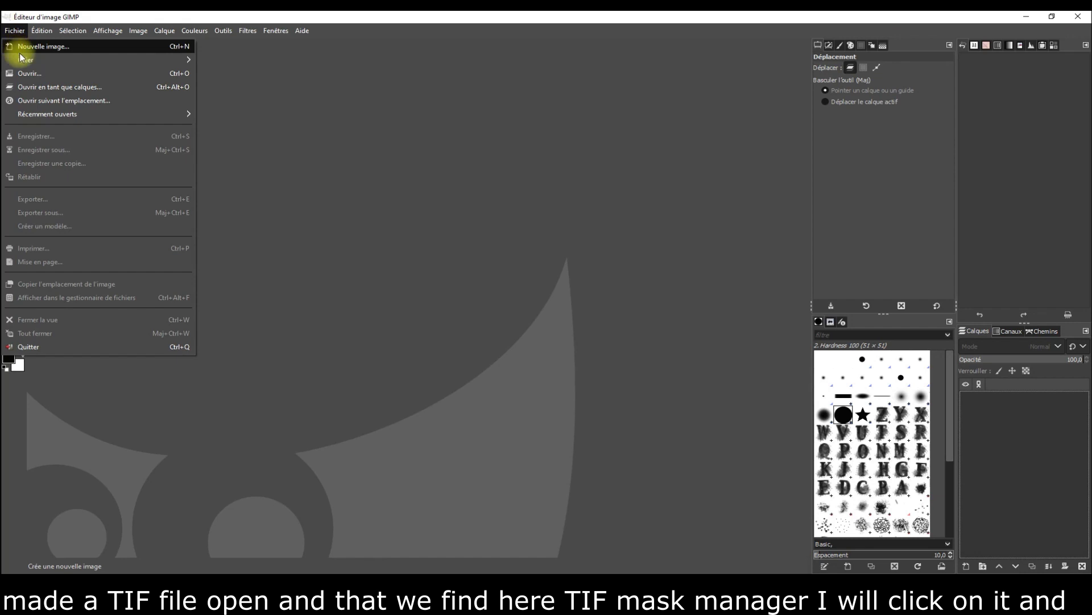
click(28, 73)
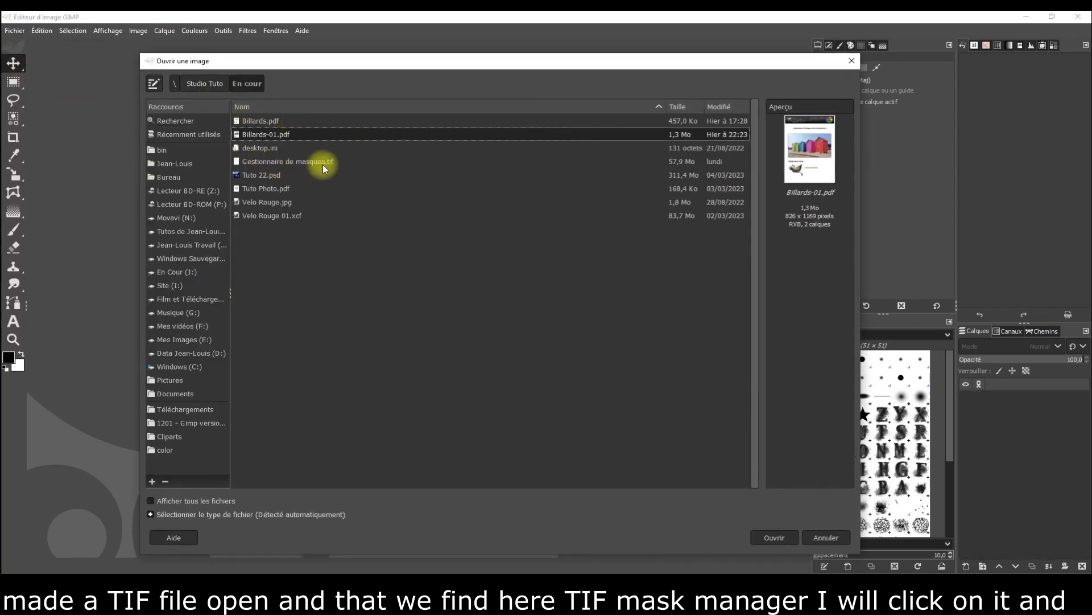
click(317, 162)
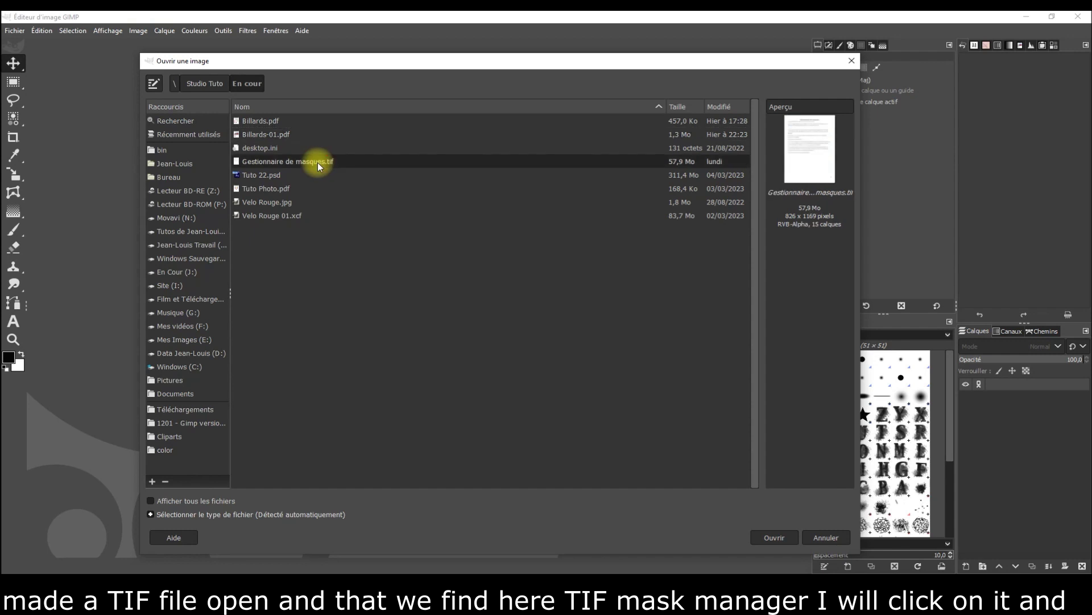
click(776, 536)
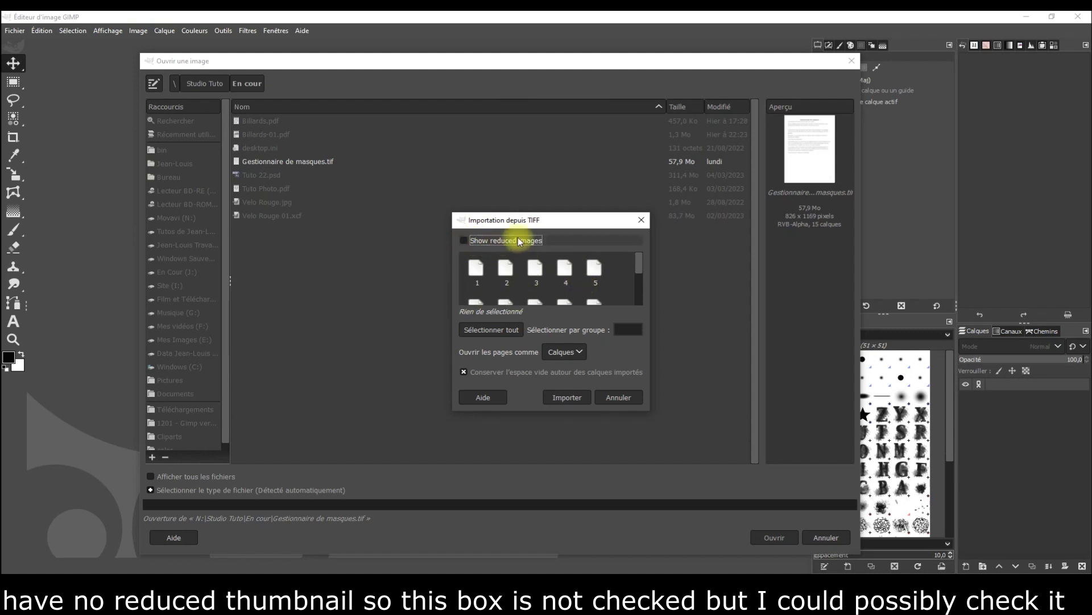
click(465, 242)
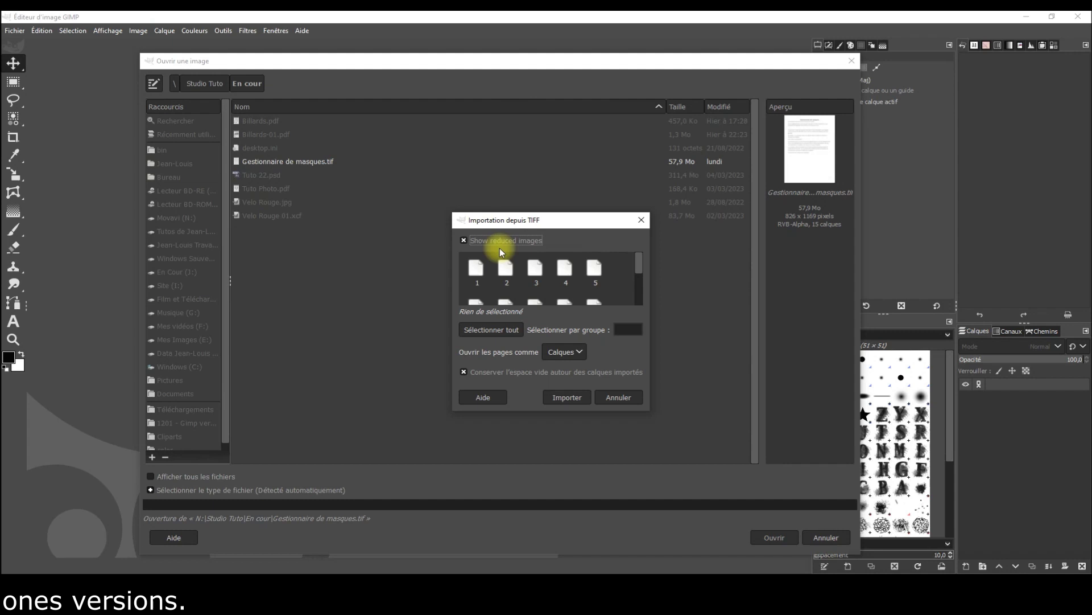
Try selecting all TIFF pages, followed by only pages 1, 3 and 5.
click(490, 330)
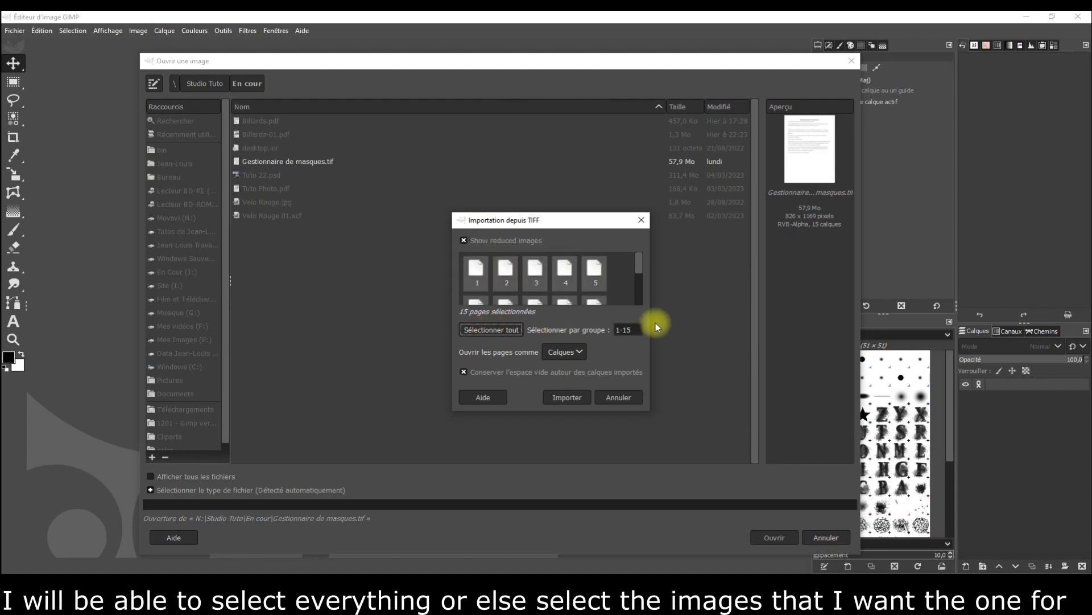
click(479, 270)
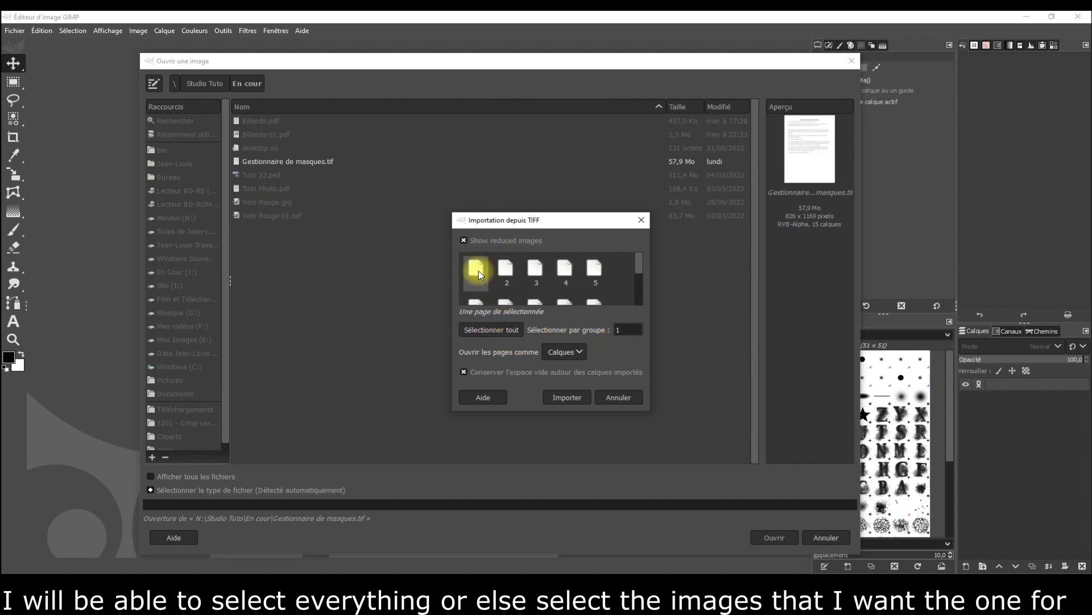
ctrl+click(534, 271)
ctrl+click(597, 269)
drag(639, 270, 629, 300)
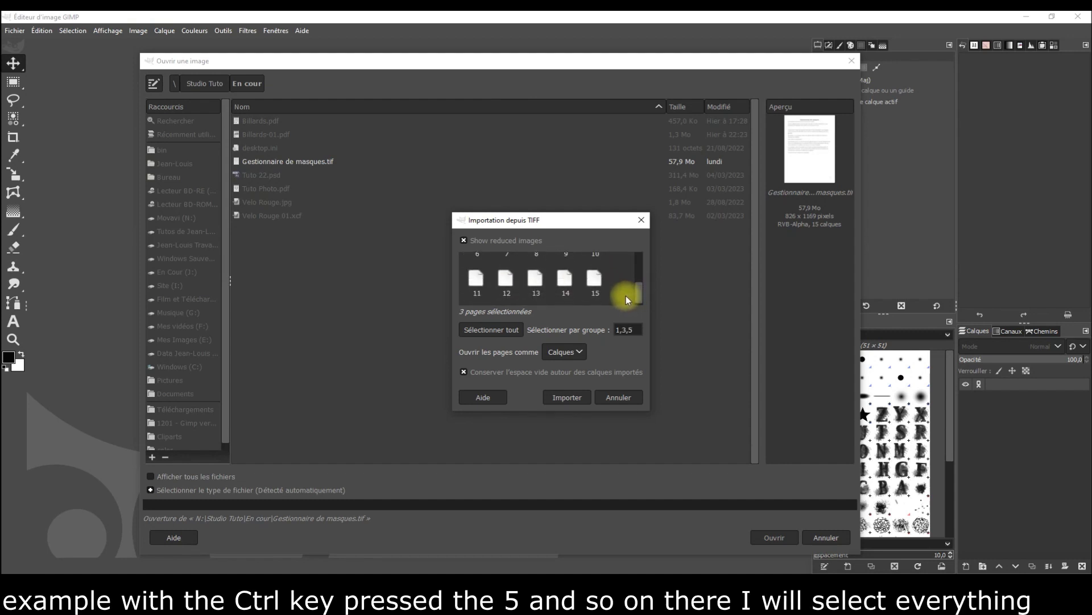
Import all 15 pages of the TIFF as layers, keeping the empty space around the imported layers.
click(490, 330)
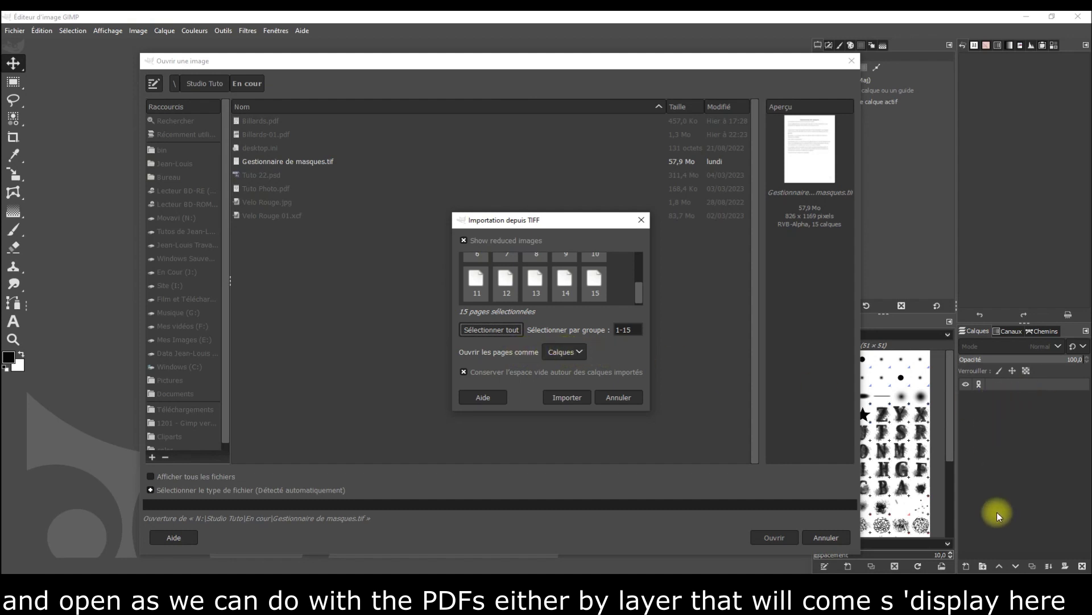
click(578, 351)
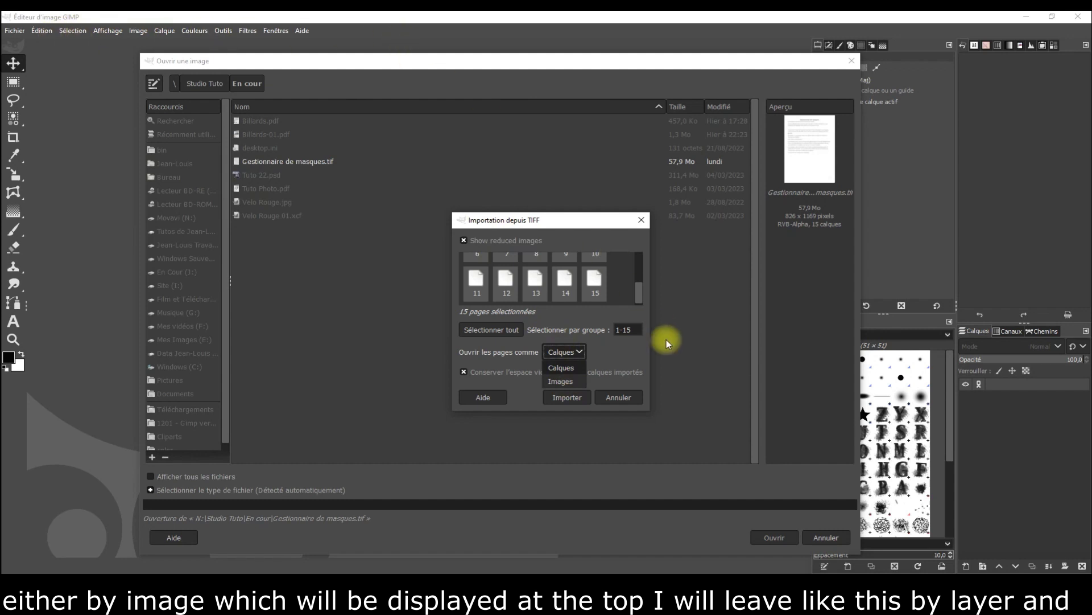
click(566, 352)
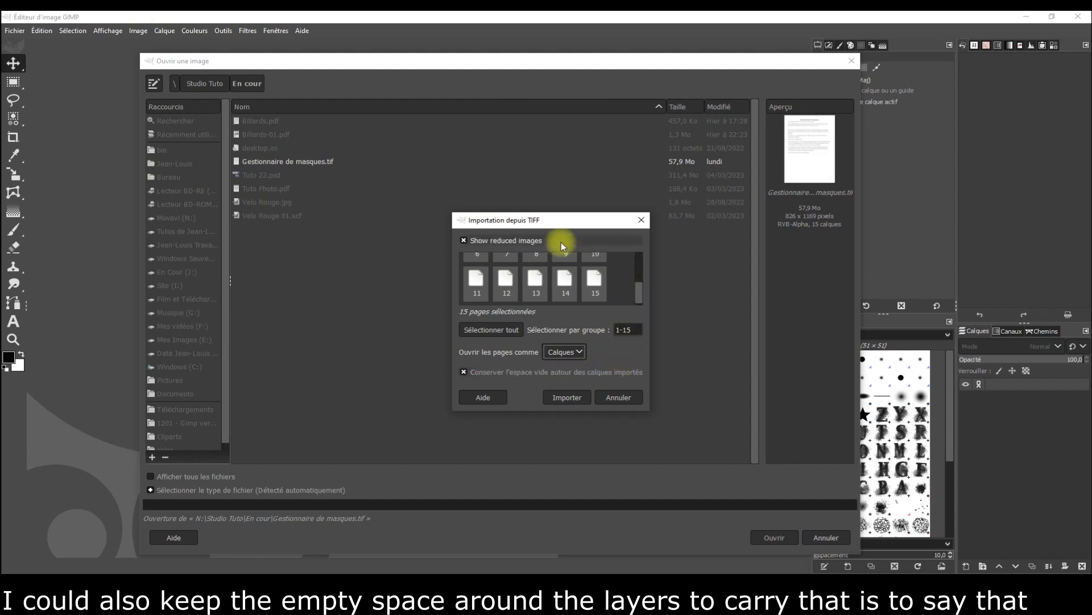
drag(639, 292, 643, 260)
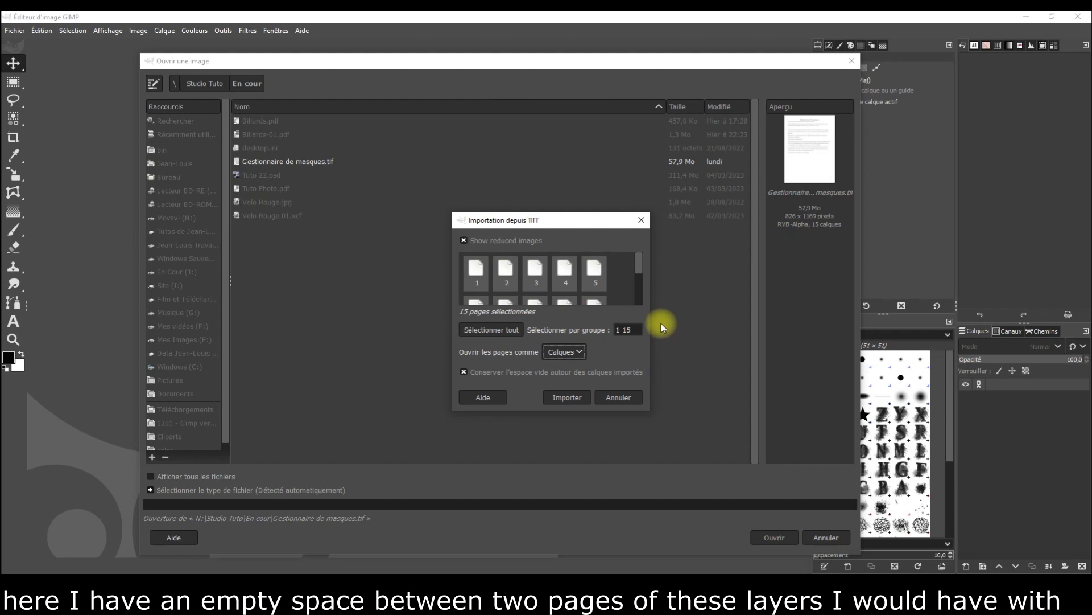
click(463, 371)
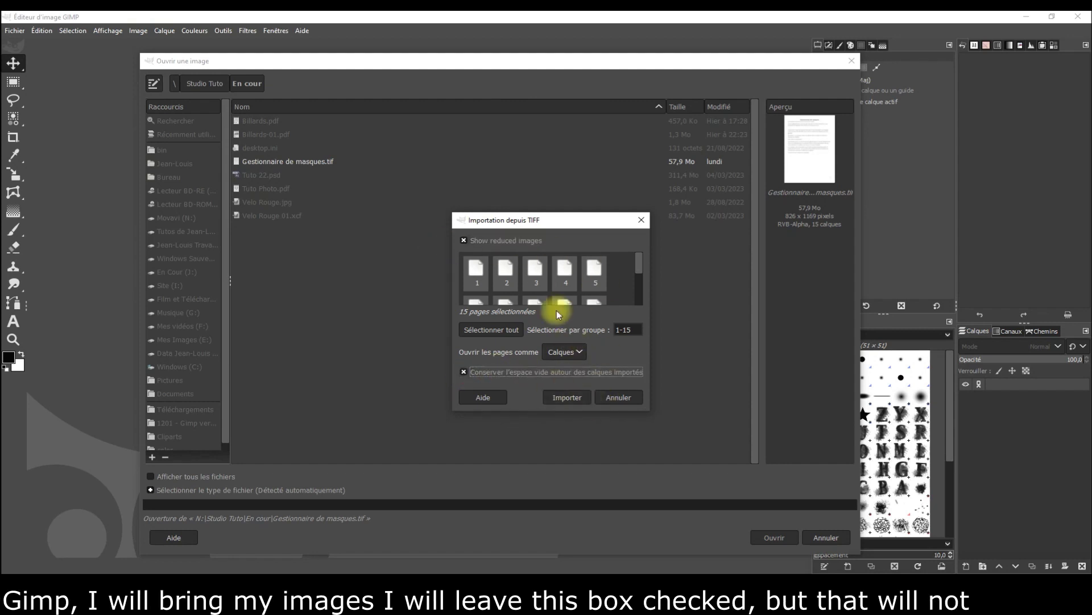
click(571, 398)
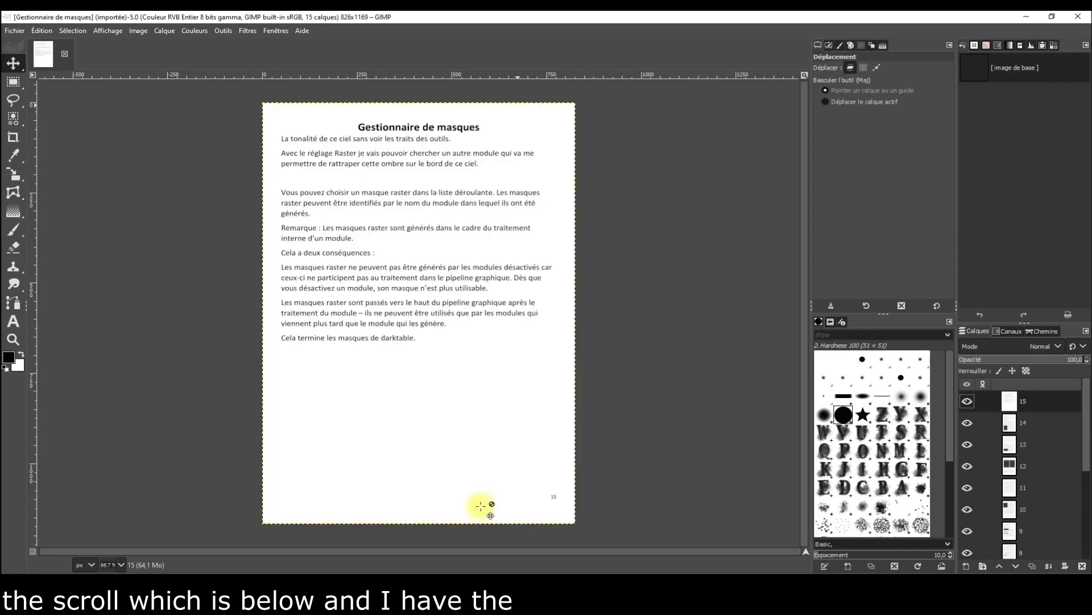
Hide layers 15, 14, 13, 12 and 11 one after another to view the document pages beneath them.
mouse_move(1084, 398)
mouse_down()
mouse_move(1087, 514)
mouse_move(1081, 391)
mouse_up()
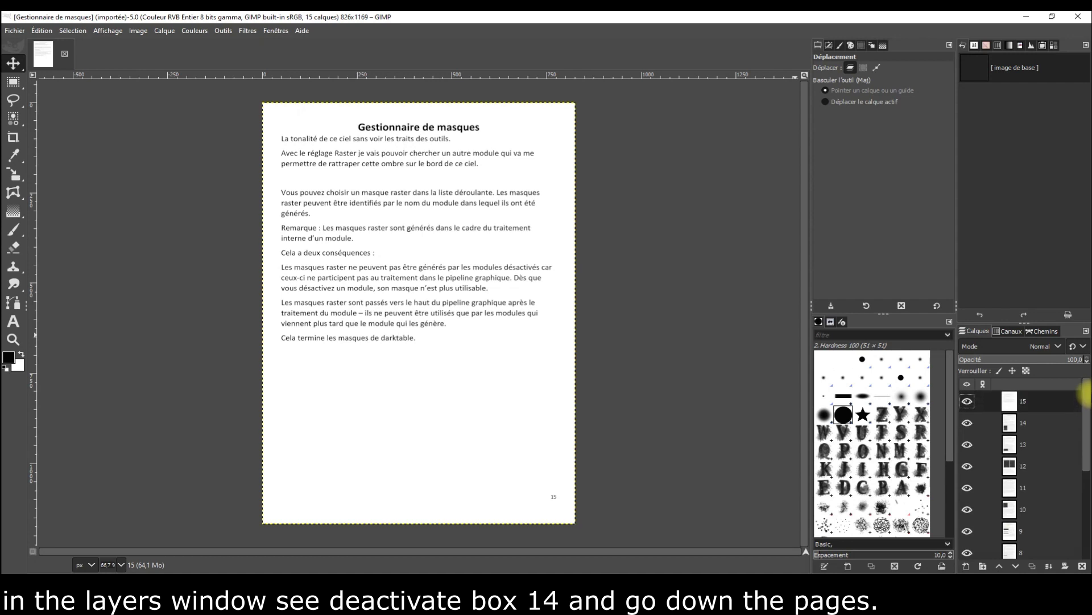
click(967, 401)
click(967, 423)
click(967, 444)
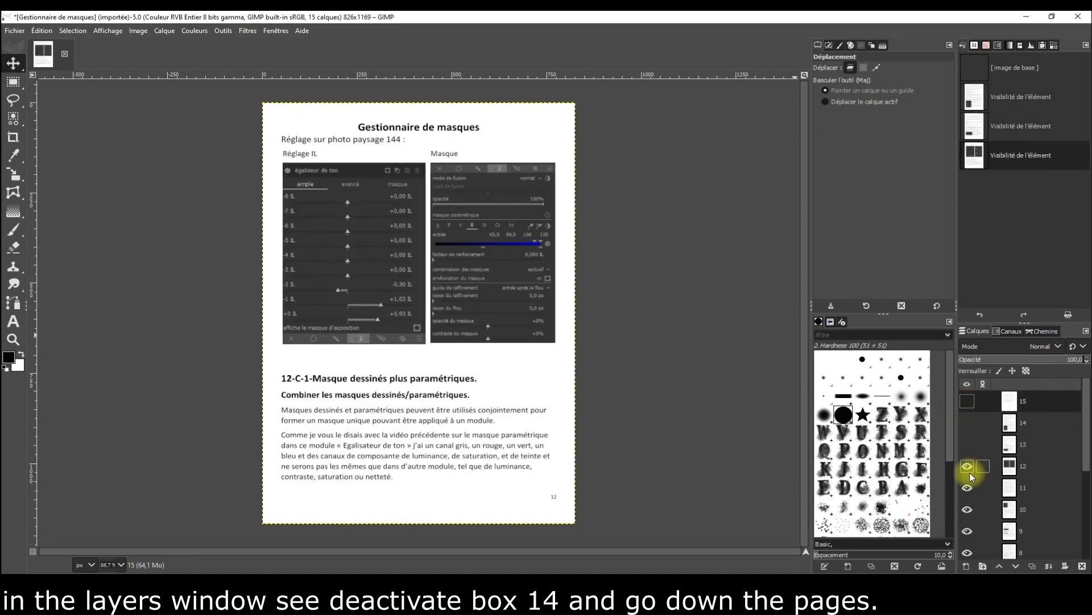
click(967, 466)
click(968, 487)
drag(1086, 454, 1087, 490)
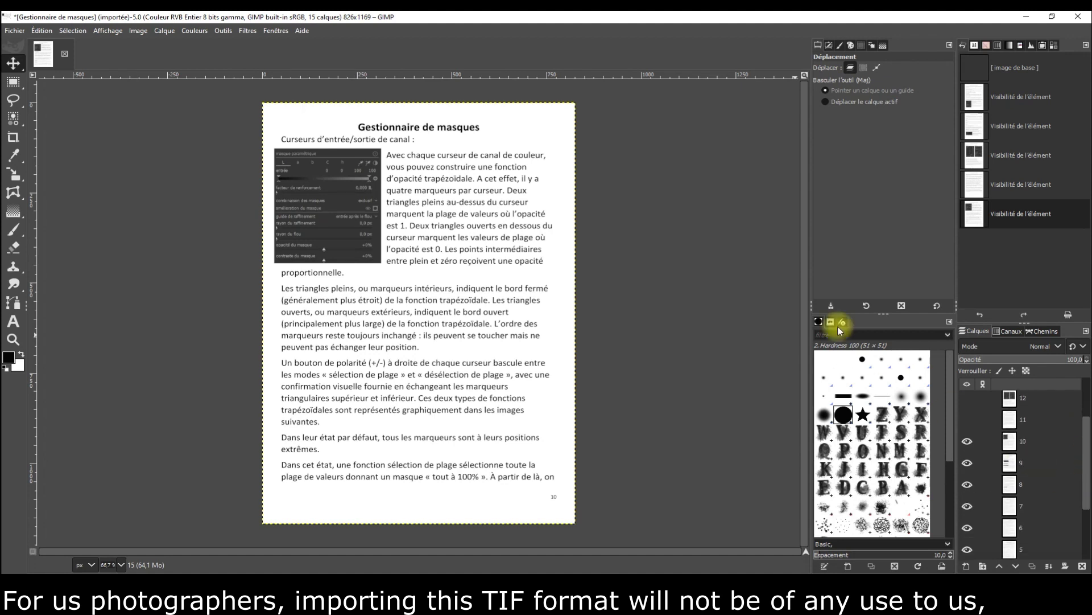